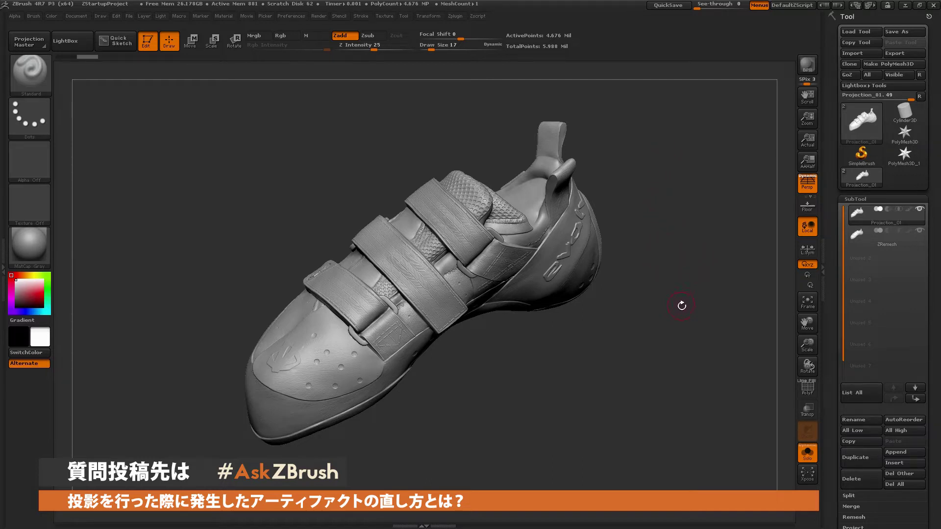
Look over the detailed shoe, then make the ZRemesh copy the active subtool
mouse_move(682, 306)
left_mouse_down()
mouse_move(714, 318)
mouse_move(685, 242)
left_mouse_up()
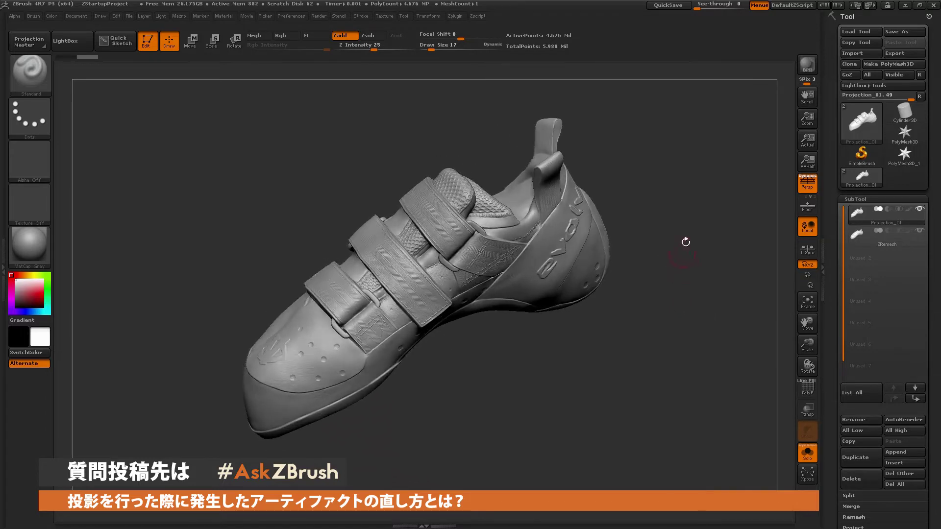
left_click_drag(668, 263, 615, 213)
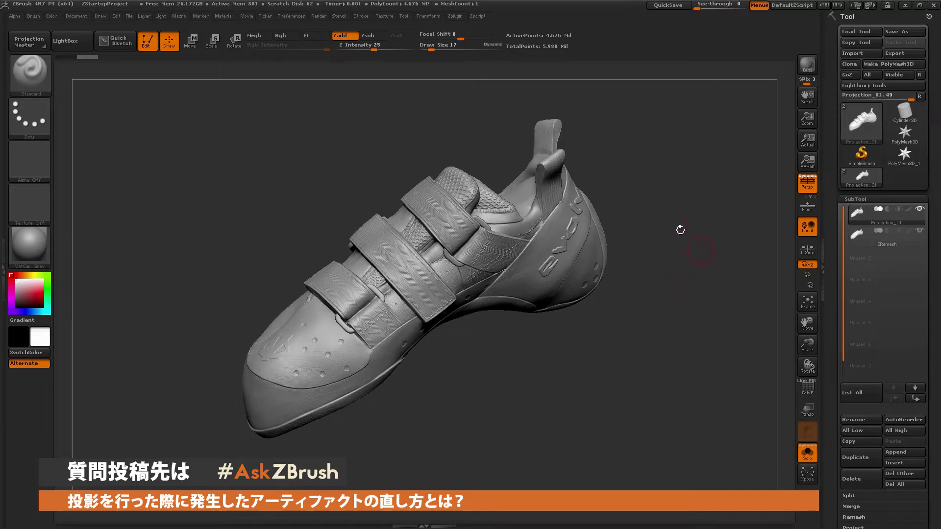
mouse_move(680, 229)
left_mouse_down()
mouse_move(668, 250)
mouse_move(728, 284)
left_mouse_up()
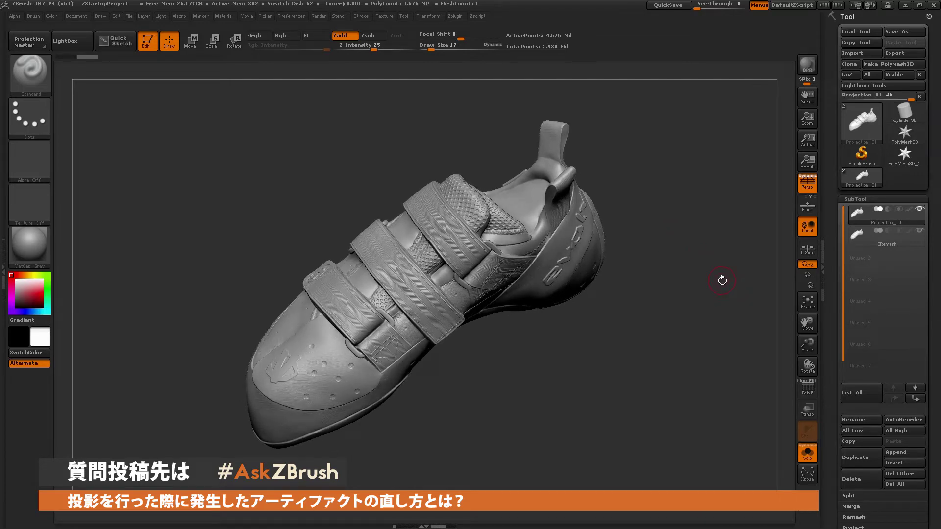
mouse_move(715, 294)
left_mouse_down()
mouse_move(703, 222)
mouse_move(709, 262)
left_mouse_up()
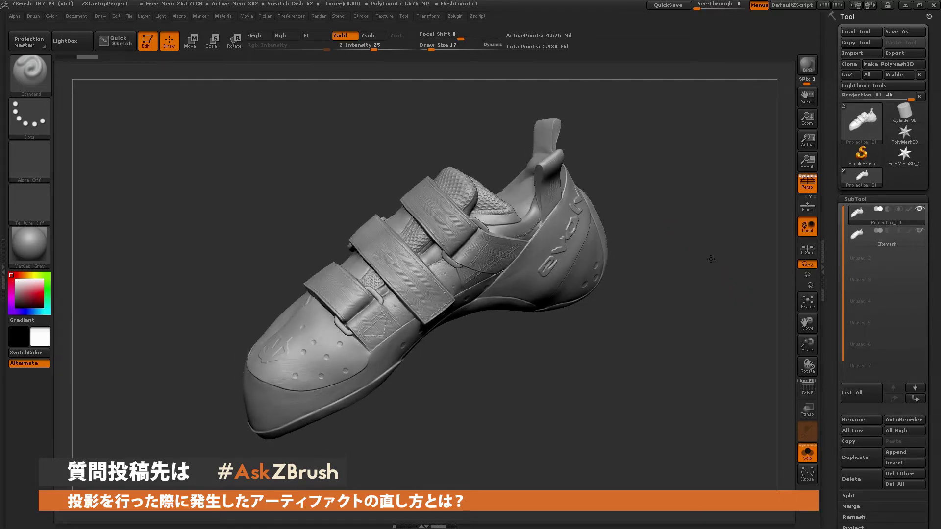
left_click(880, 244)
Keep the ZRemesh subtool active and bring the Tool tray's Split/Merge/Remesh/Project section into view
left_click_drag(709, 342, 784, 275)
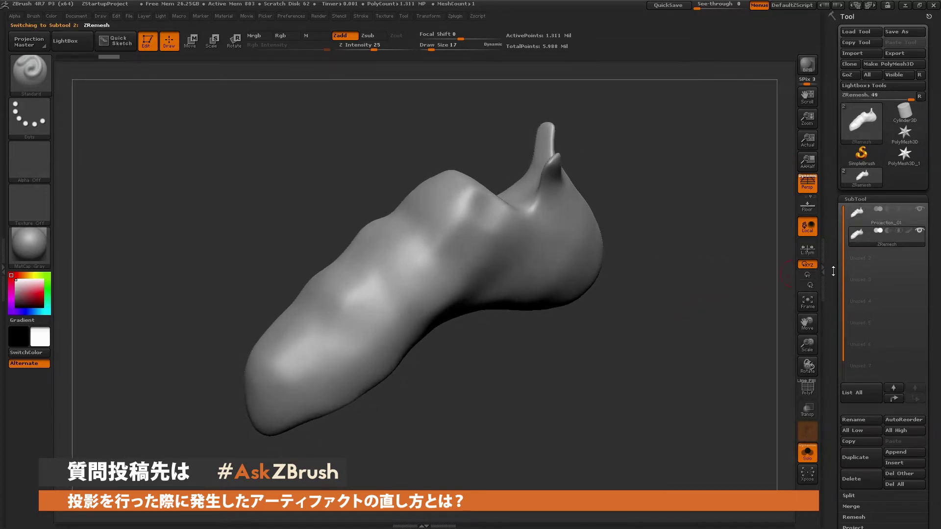
left_click_drag(832, 293, 837, 409)
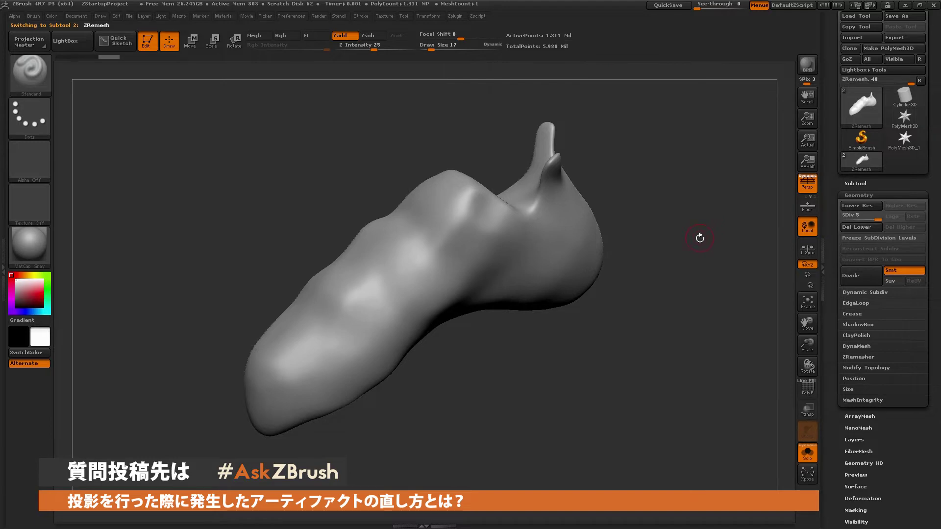
left_click_drag(696, 245, 785, 208)
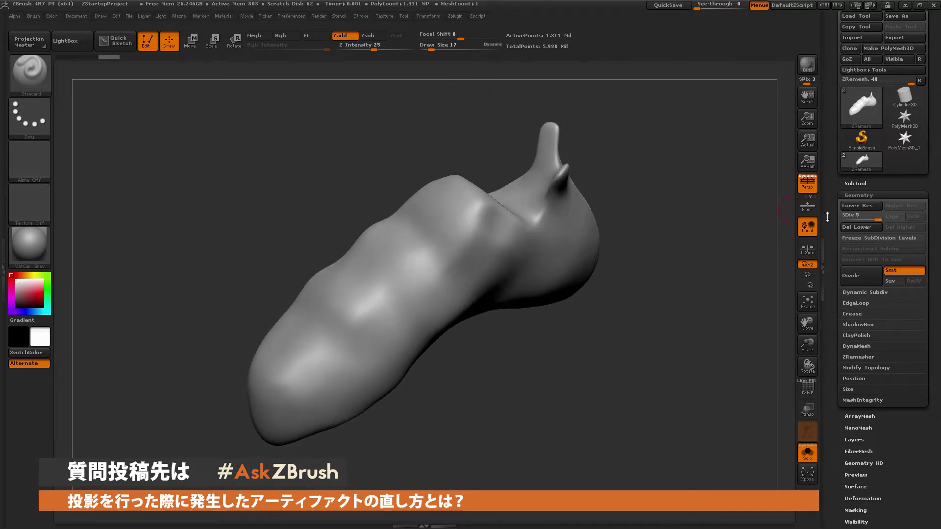
left_click(848, 185)
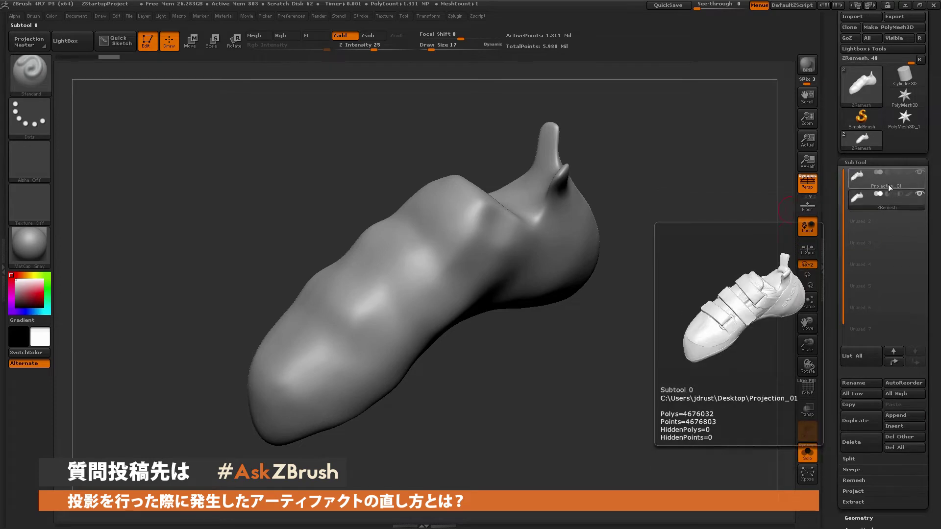
left_click_drag(712, 278, 765, 245)
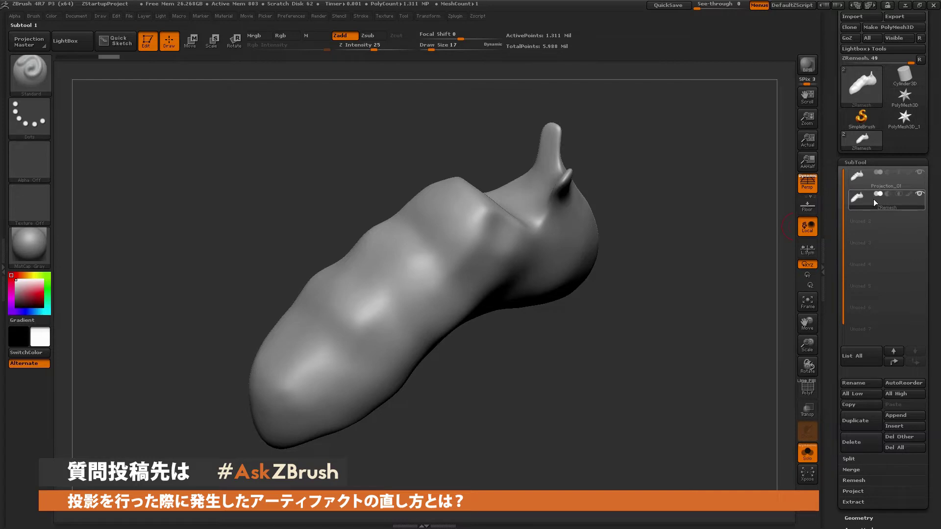
left_click(884, 208)
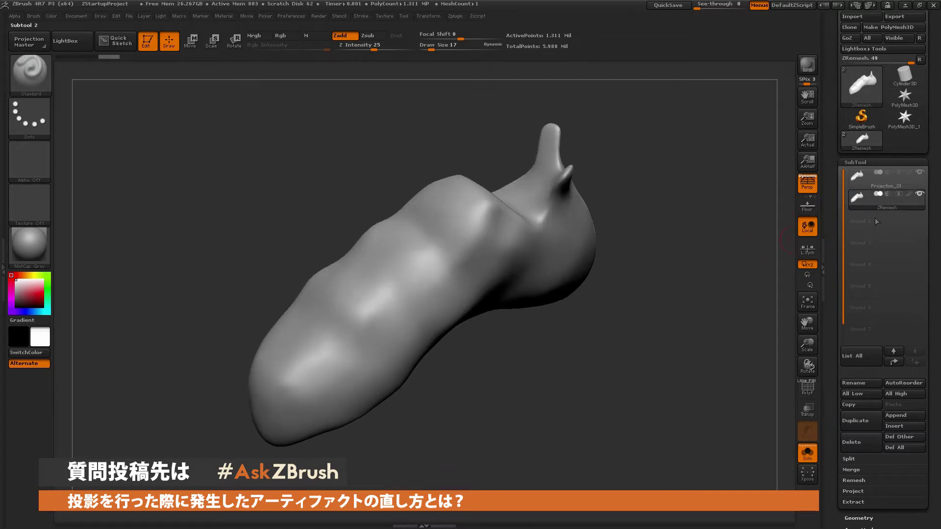
mouse_move(887, 178)
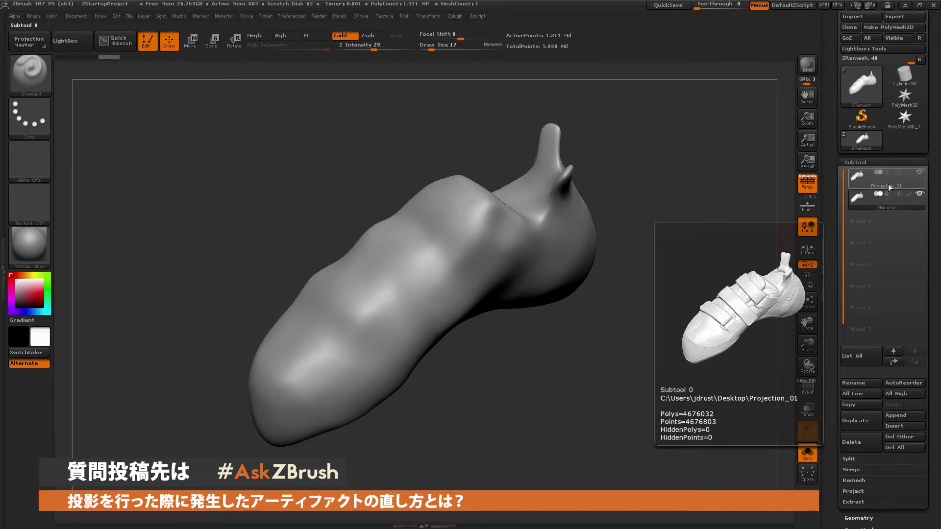
scroll(838, 203, "down", 2)
scroll(834, 201, "down", 2)
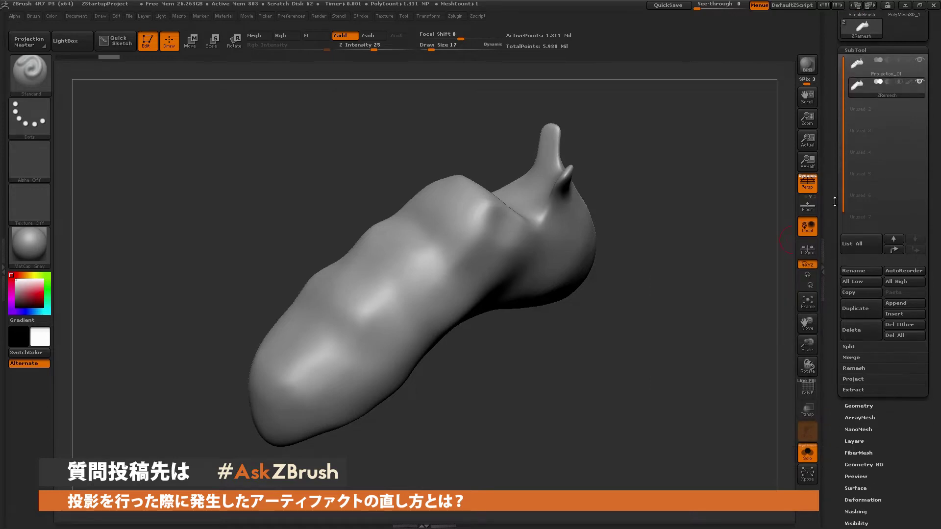
scroll(835, 201, "down", 1)
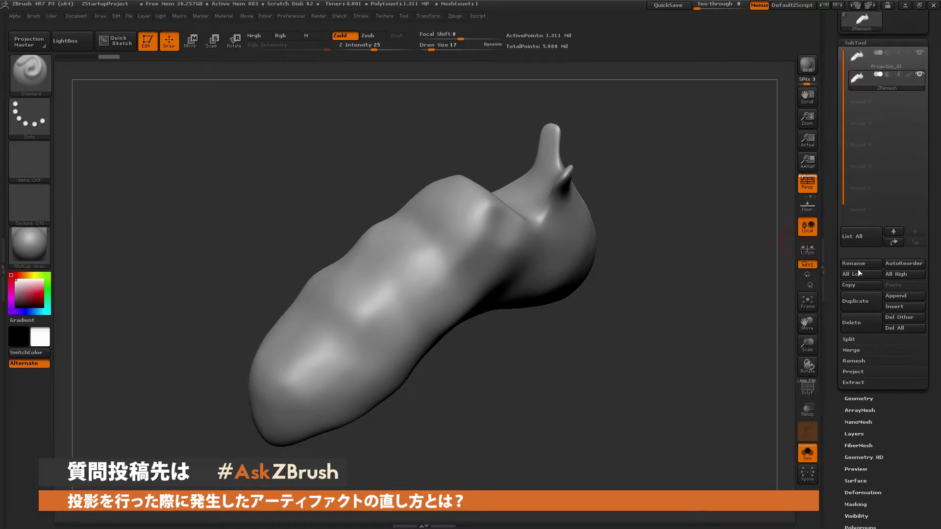
Run ProjectAll at Dist 0.01 to transfer the high-res detail onto the ZRemesh copy
left_click(864, 372)
scroll(866, 377, "down", 2)
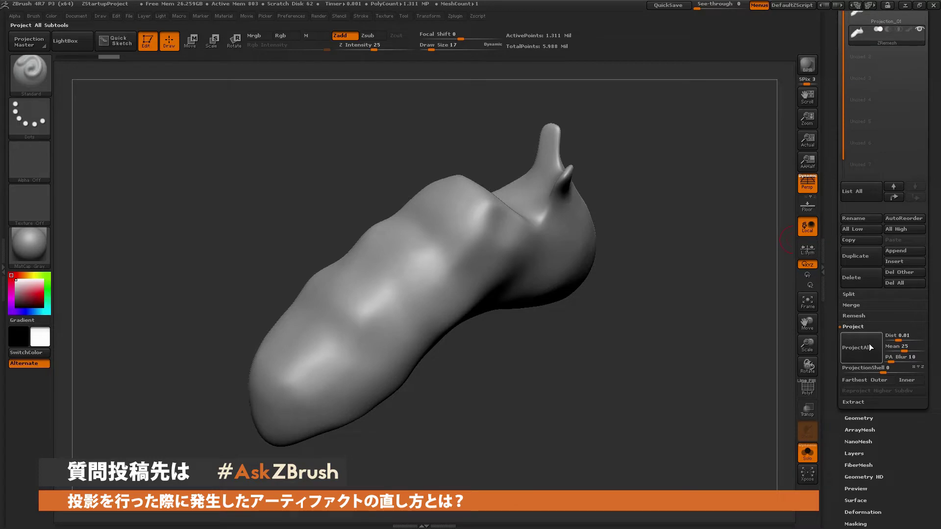
left_click(869, 342)
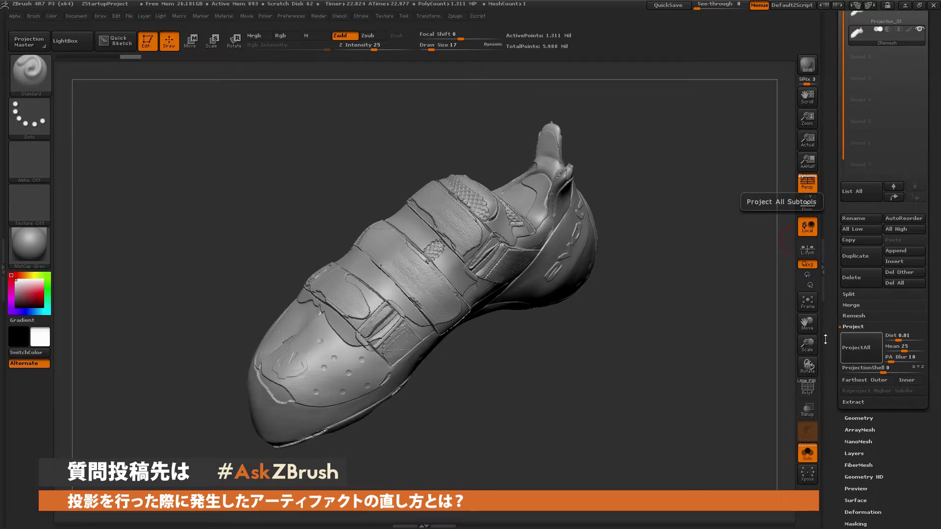
mouse_move(709, 358)
left_mouse_down()
mouse_move(719, 380)
mouse_move(689, 332)
left_mouse_up()
mouse_move(640, 162)
left_mouse_down()
mouse_move(681, 230)
mouse_move(671, 225)
left_mouse_up()
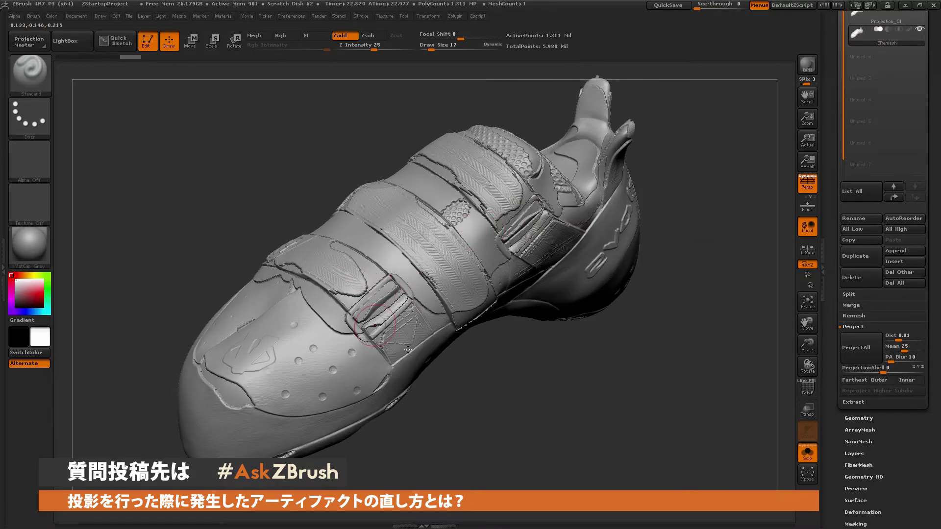
Orbit around the top and straps to inspect the jagged projection artifacts
left_click_drag(554, 367, 450, 297)
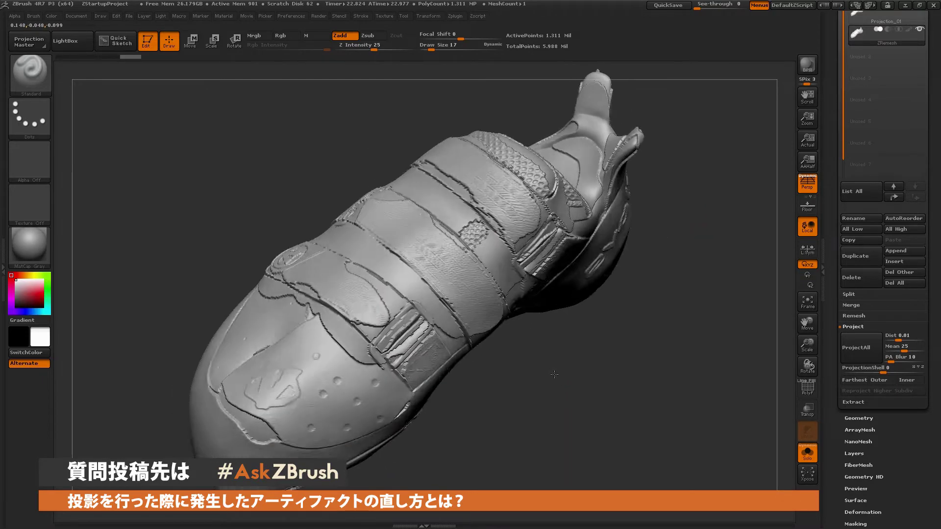
left_click_drag(496, 374, 500, 328)
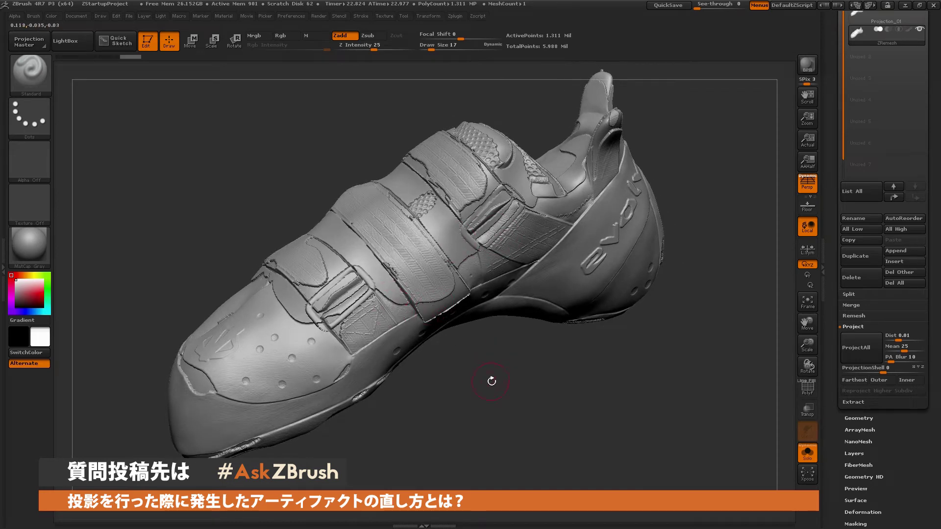
left_click_drag(489, 384, 483, 378)
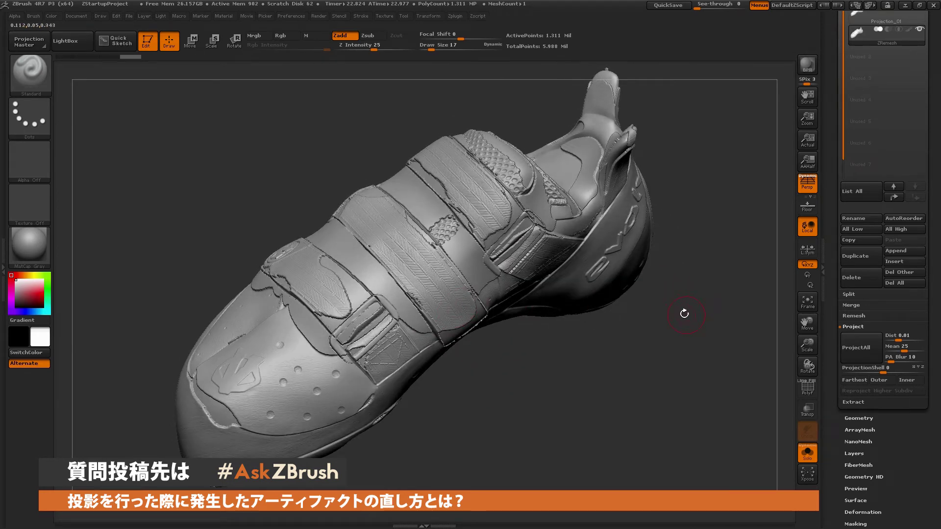
mouse_move(523, 382)
left_mouse_down()
mouse_move(526, 406)
mouse_move(521, 387)
mouse_move(531, 398)
left_mouse_up()
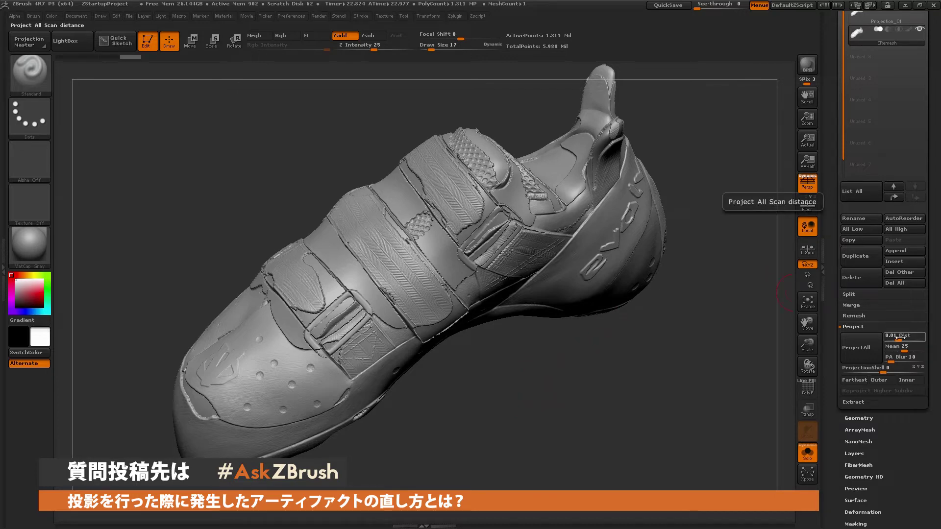
mouse_move(648, 374)
left_mouse_down()
mouse_move(664, 396)
mouse_move(632, 353)
mouse_move(564, 299)
left_mouse_up()
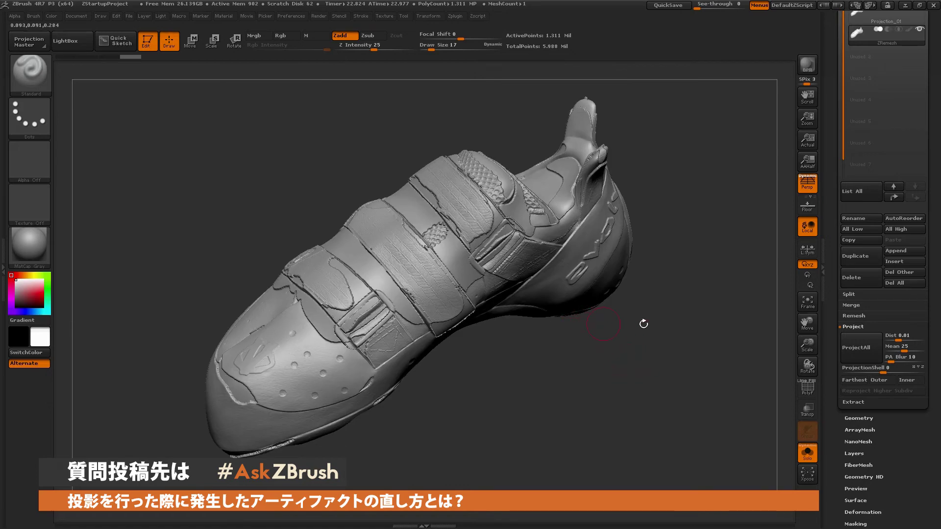
left_click_drag(550, 383, 559, 390)
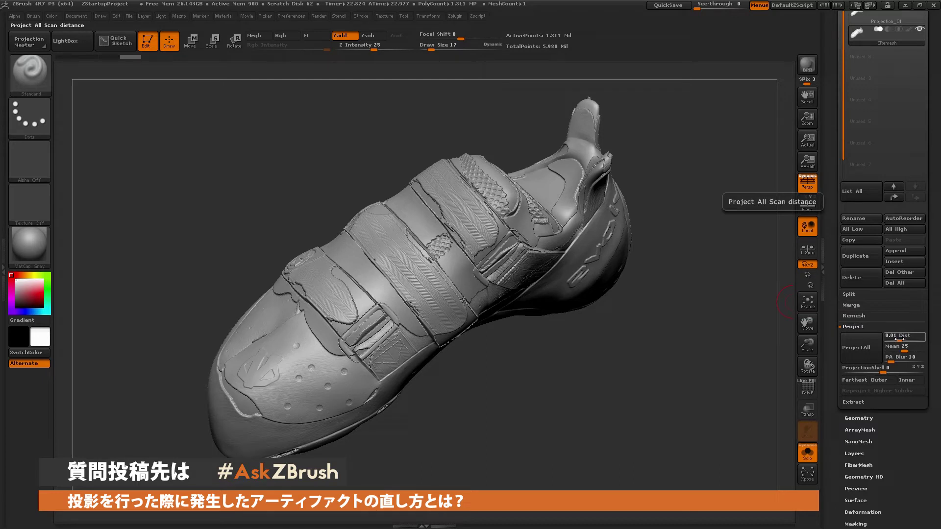
Undo the projection and change the ProjectAll Dist value to 0.1
key("ctrl+z")
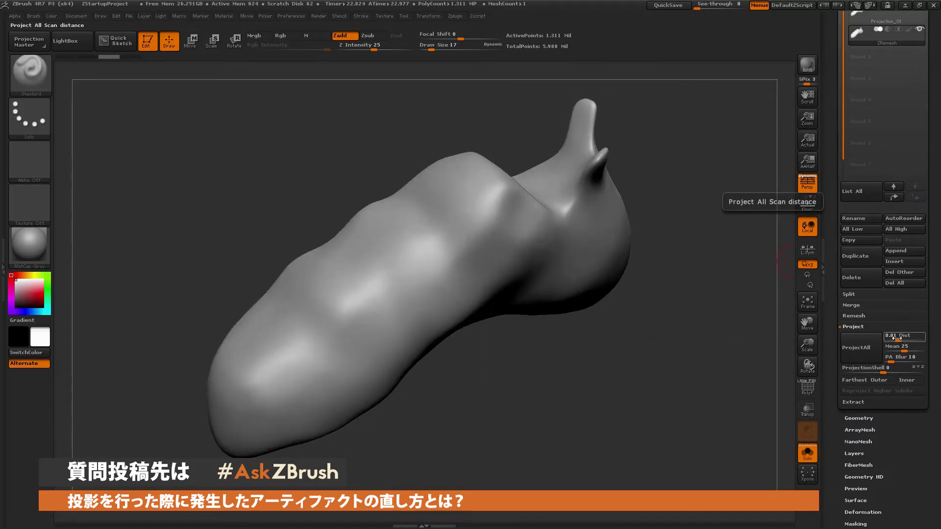
type(".")
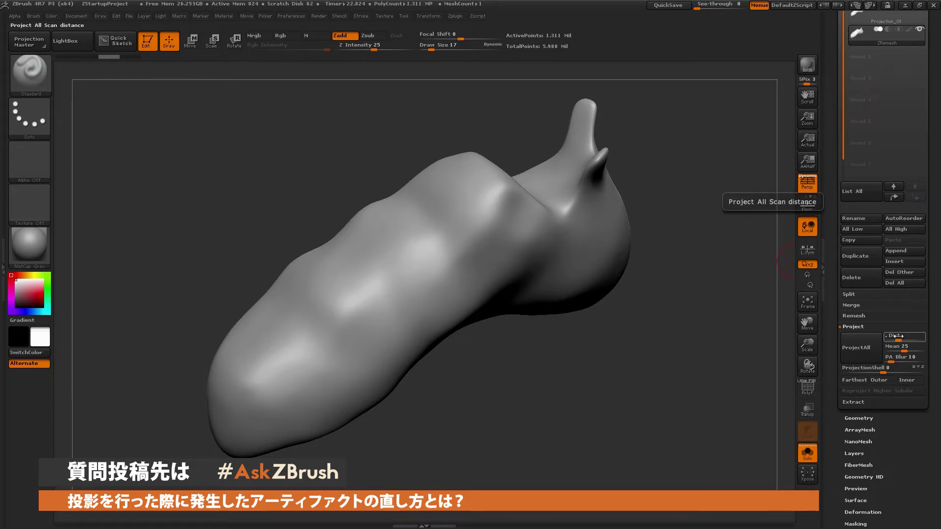
key("Return")
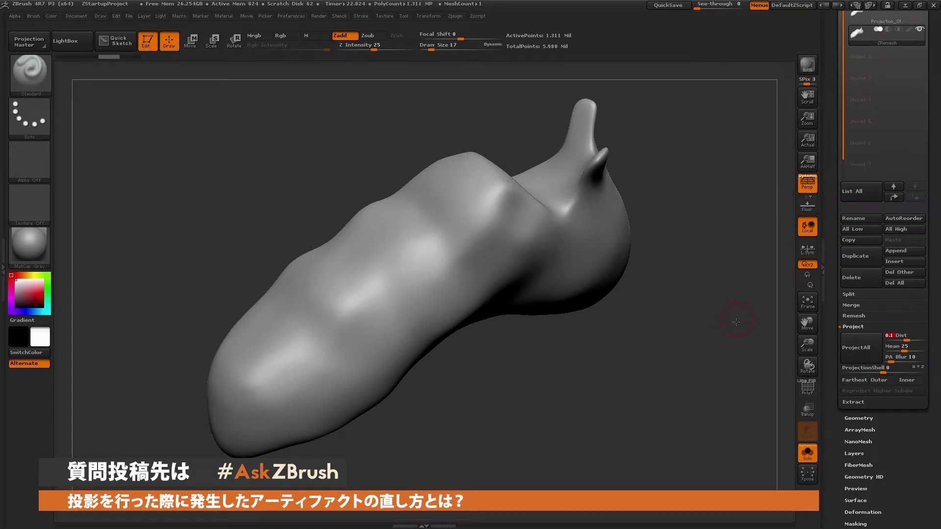
key("ctrl+z")
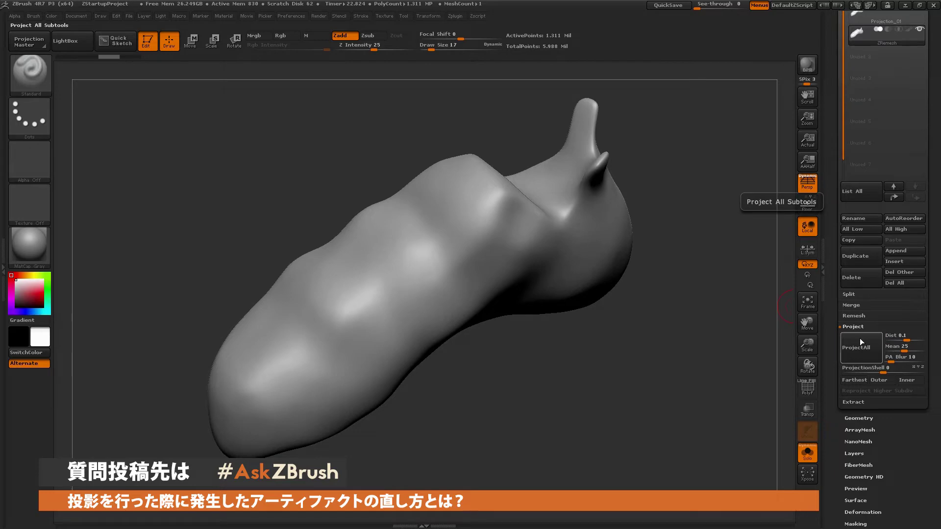
left_click(859, 339)
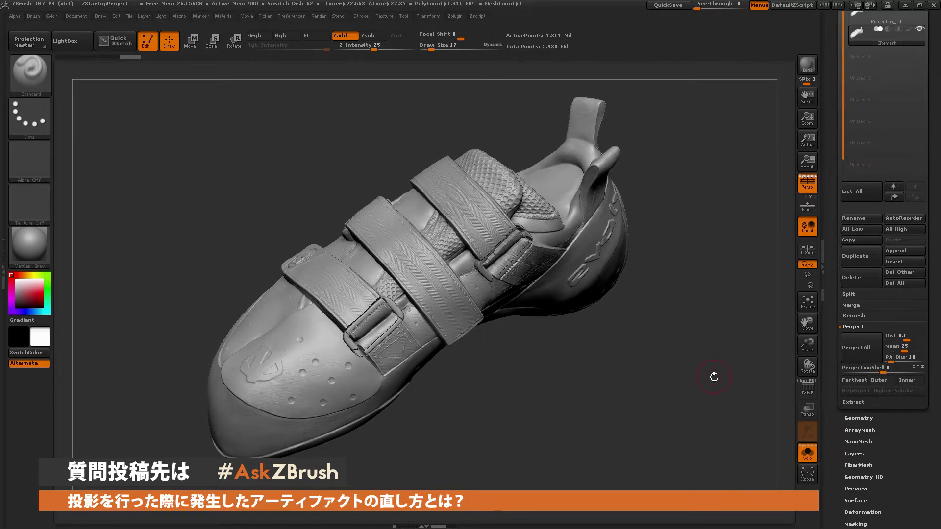
Zoom in and orbit to check the buckle and straps on the smooth shoe
left_click_drag(714, 379, 689, 354)
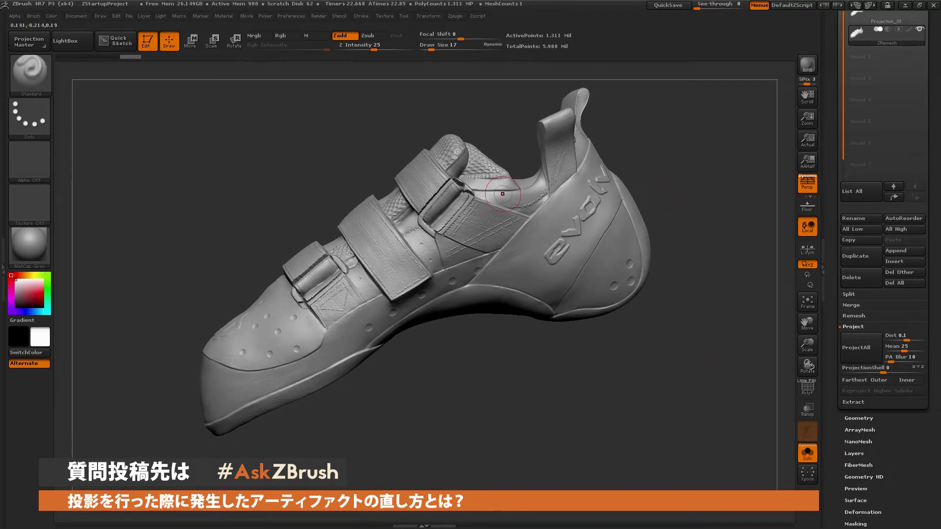
mouse_move(653, 170)
left_mouse_down()
mouse_move(703, 193)
mouse_move(714, 225)
left_mouse_up()
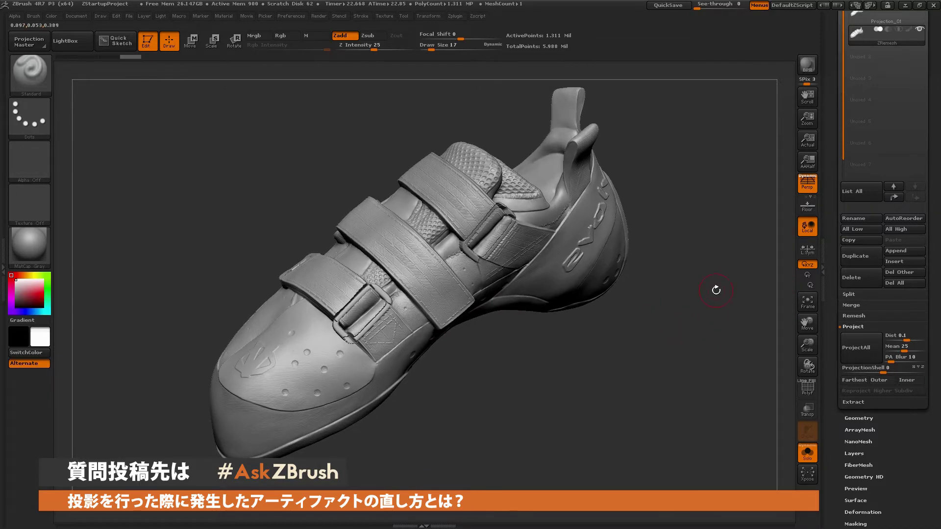
left_click_drag(716, 285, 447, 269, "alt")
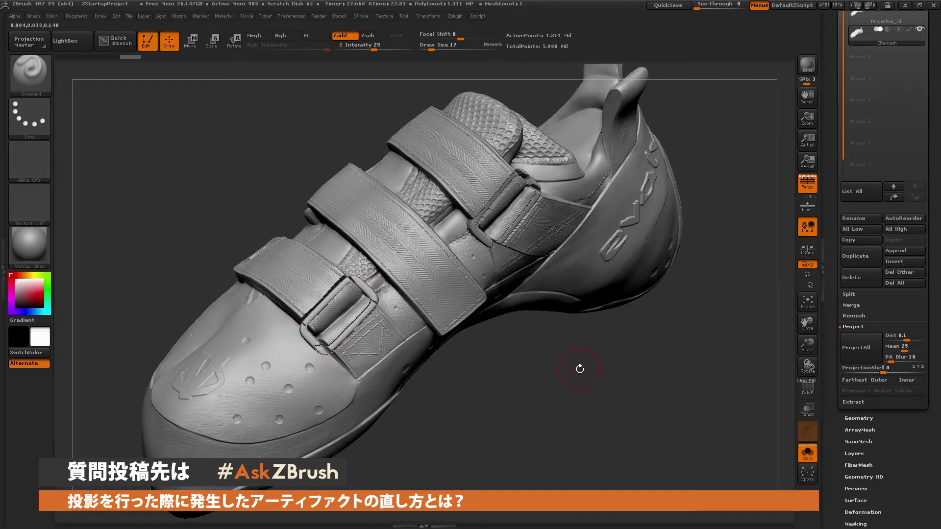
left_click_drag(578, 371, 544, 343)
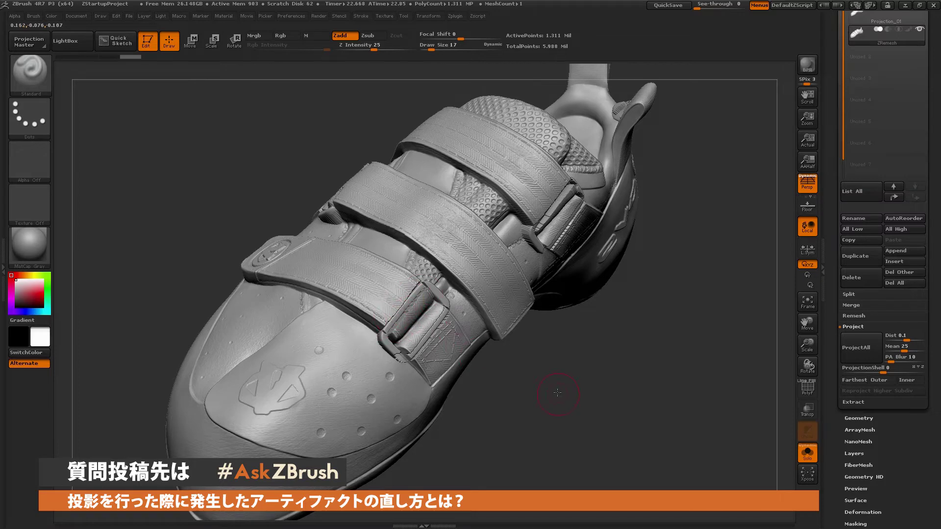
mouse_move(557, 393)
left_mouse_down()
mouse_move(539, 371)
mouse_move(595, 338)
left_mouse_up()
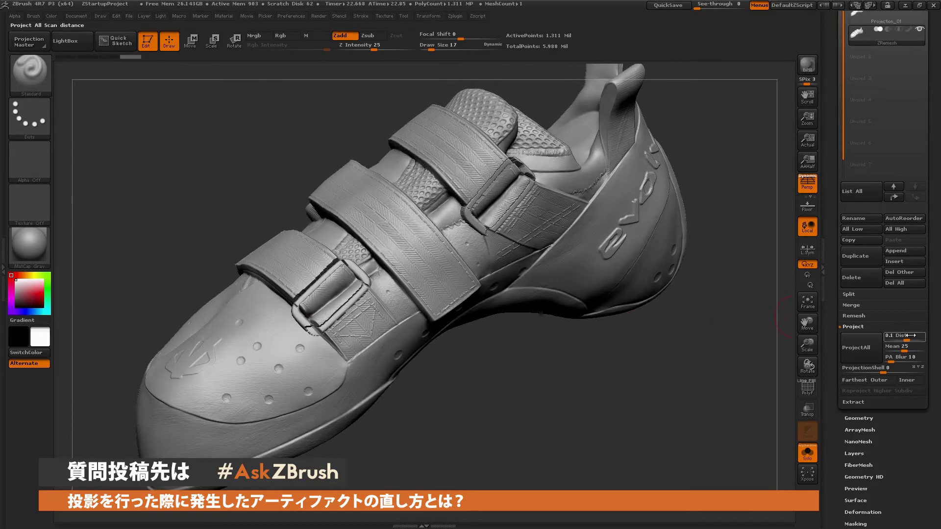
left_click_drag(661, 373, 695, 294)
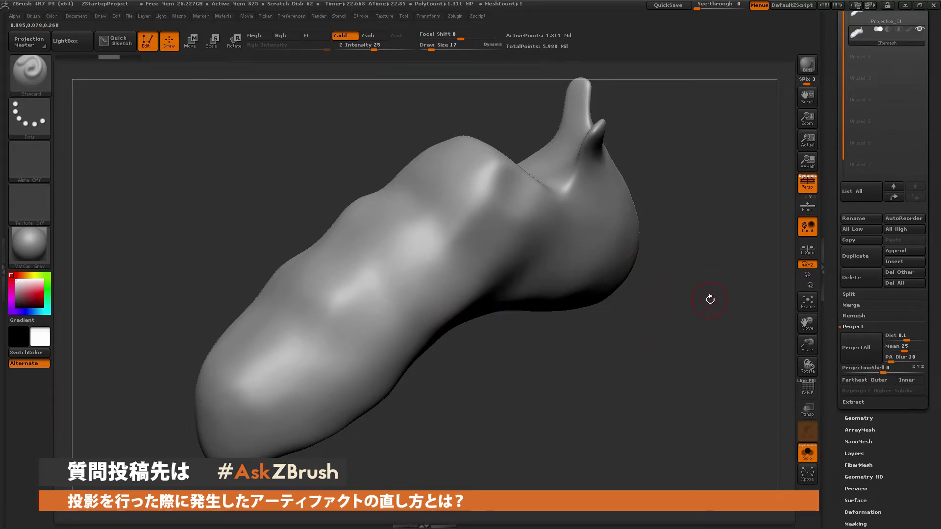
Store a morph target of the smooth ZRemesh shoe under Tool > Morph Target
scroll(829, 320, "up", 5)
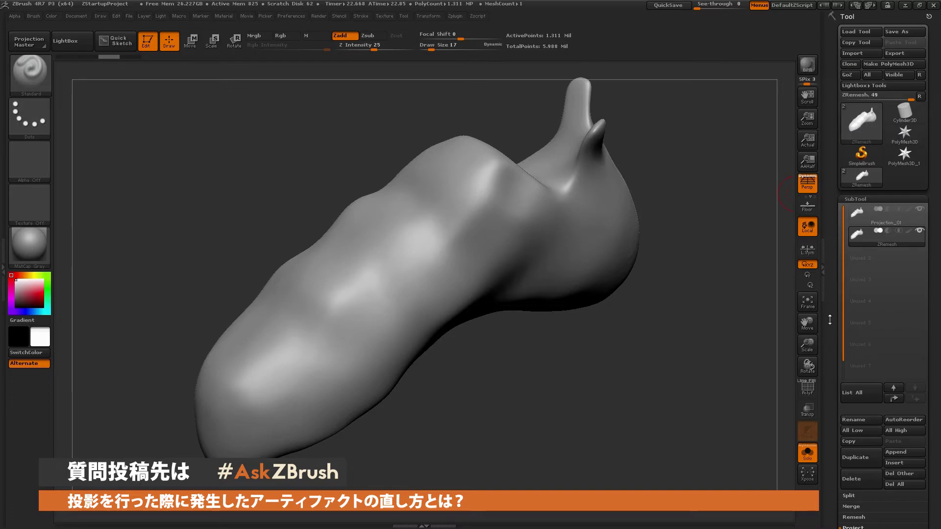
scroll(830, 314, "down", 3)
scroll(830, 275, "down", 3)
scroll(832, 245, "down", 3)
scroll(832, 206, "down", 3)
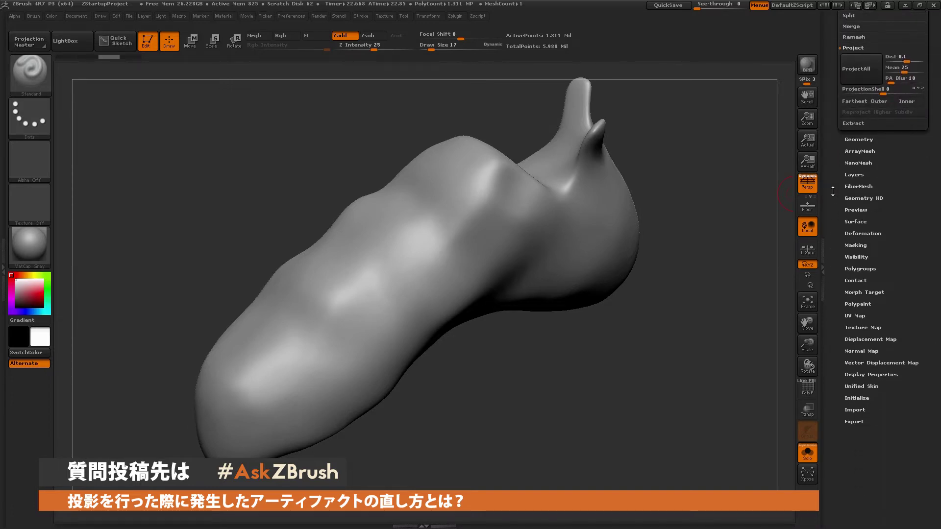
left_click_drag(833, 191, 834, 194)
left_click(879, 295)
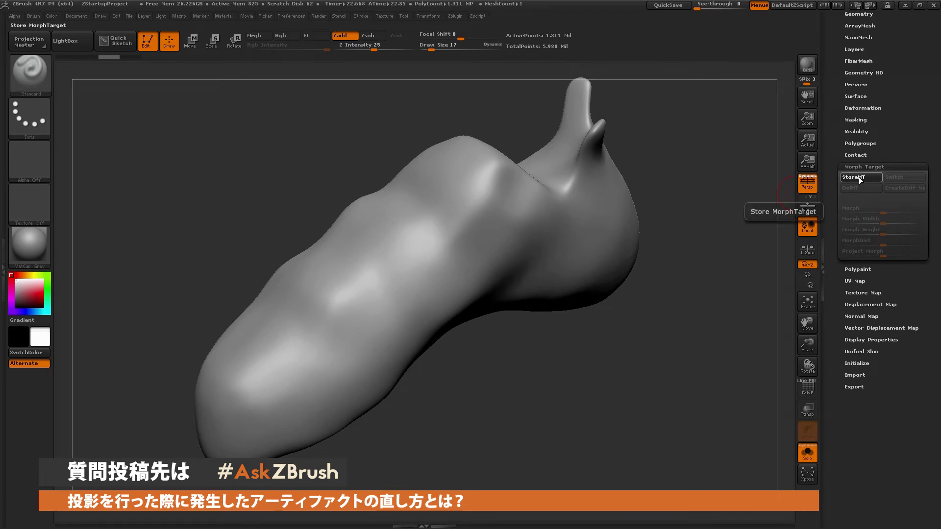
left_click(859, 177)
Scroll back up to the SubTool list and its Project section
left_click_drag(894, 185, 894, 220)
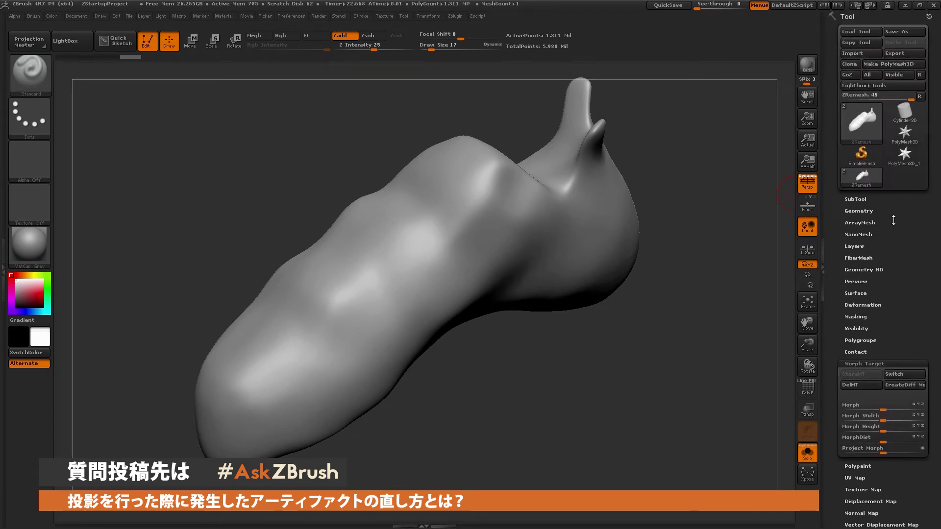
left_click(866, 198)
left_click_drag(834, 318, 834, 217)
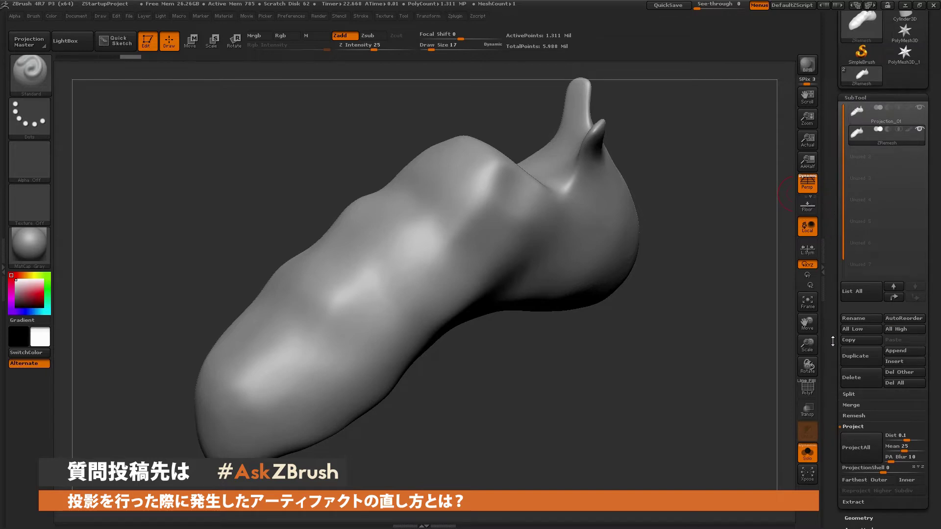
left_click_drag(831, 345, 831, 327)
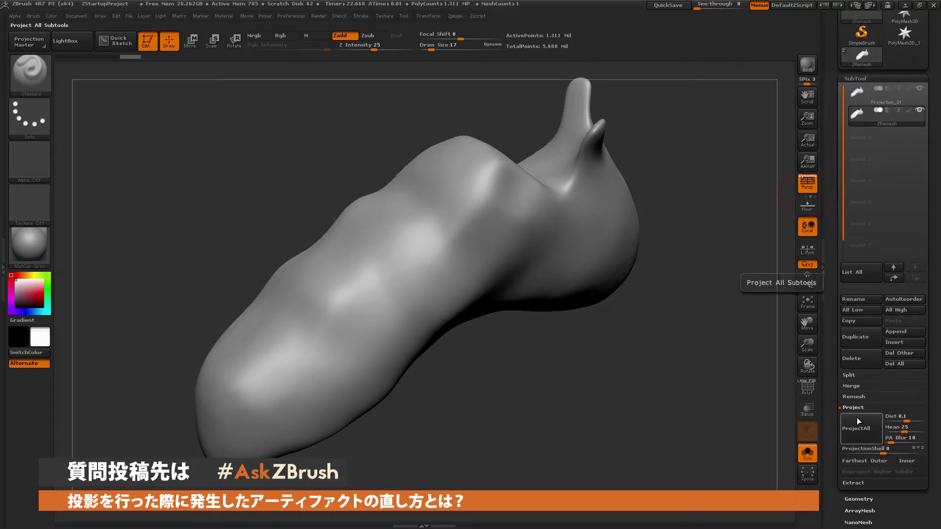
Run ProjectAll again and inspect the buckle strap, toggling Solo off and back on
left_click(857, 417)
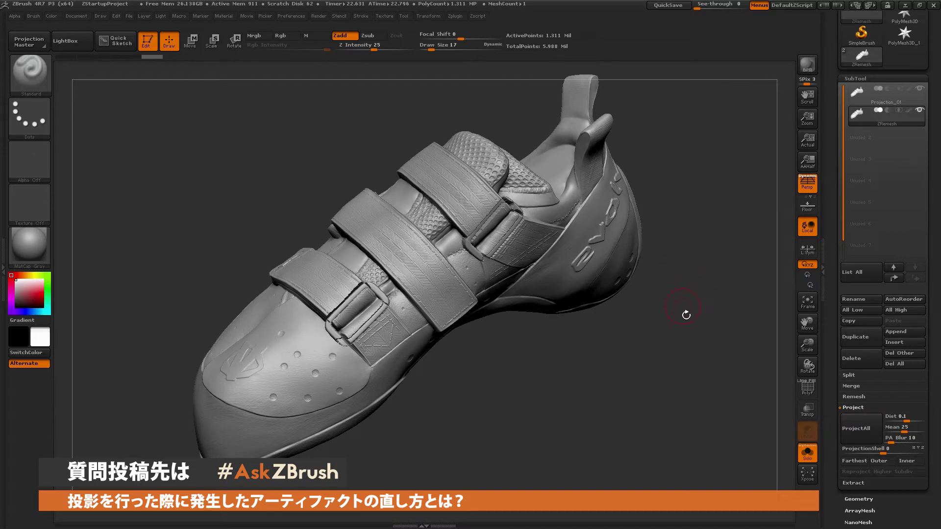
left_click_drag(595, 319, 626, 184)
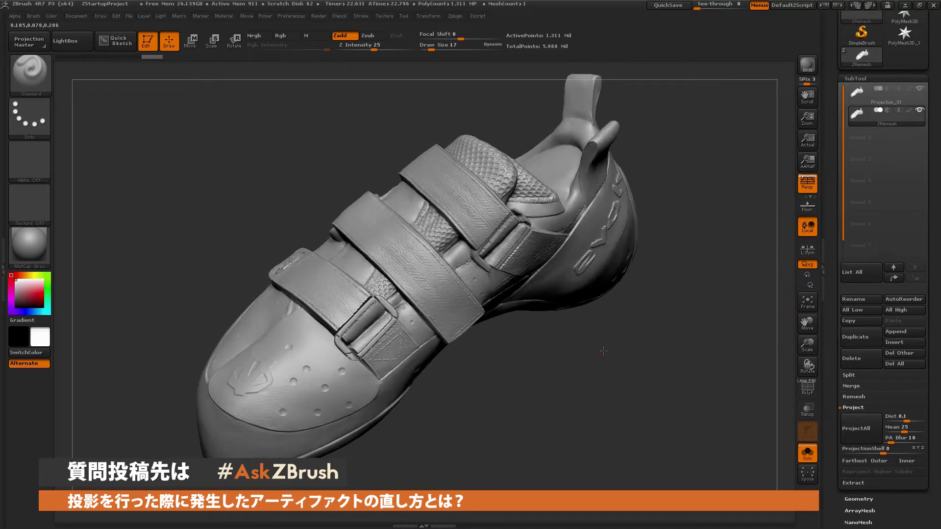
mouse_move(726, 206)
left_mouse_down()
mouse_move(497, 209)
mouse_move(378, 293)
left_mouse_up()
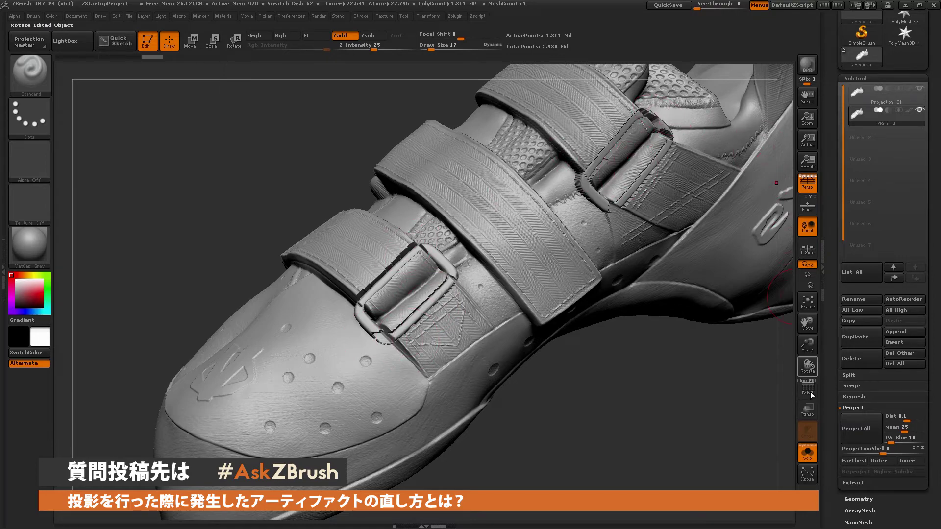
left_click(815, 457)
left_click_drag(603, 407, 629, 419)
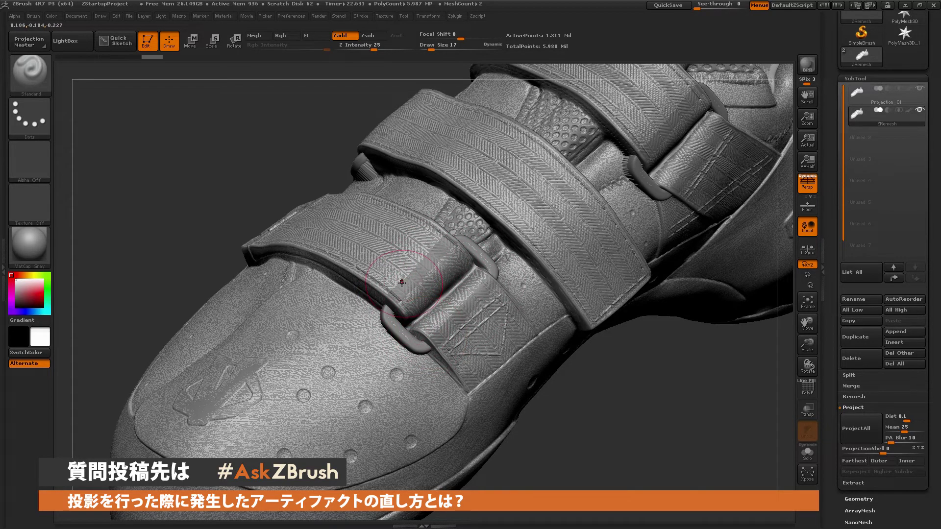
left_click_drag(411, 279, 427, 223, "shift")
left_click(807, 452)
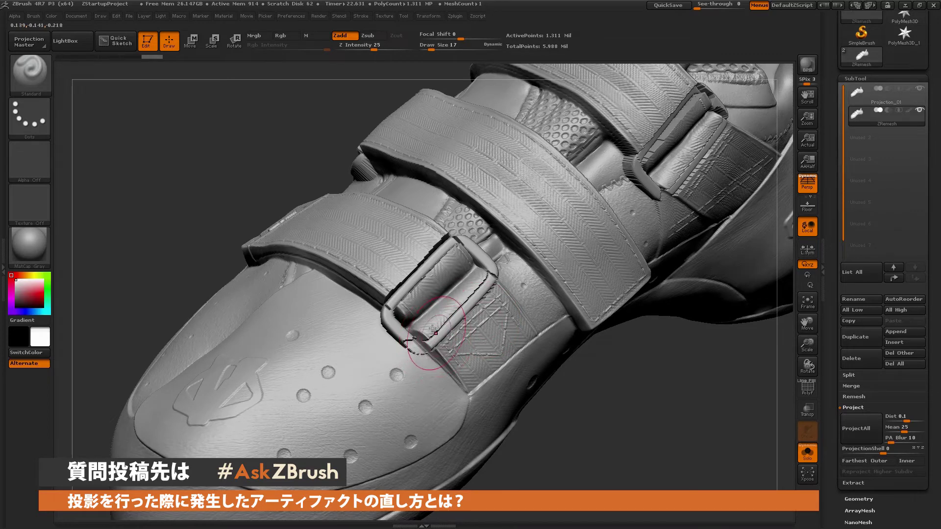
Choose the Morph brush from the Brush palette's M brushes
left_click(31, 72)
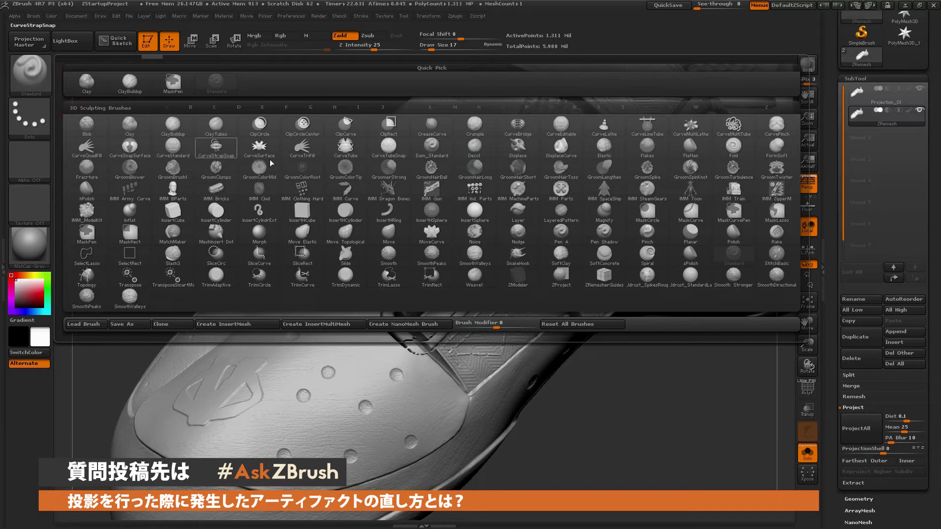
key("m")
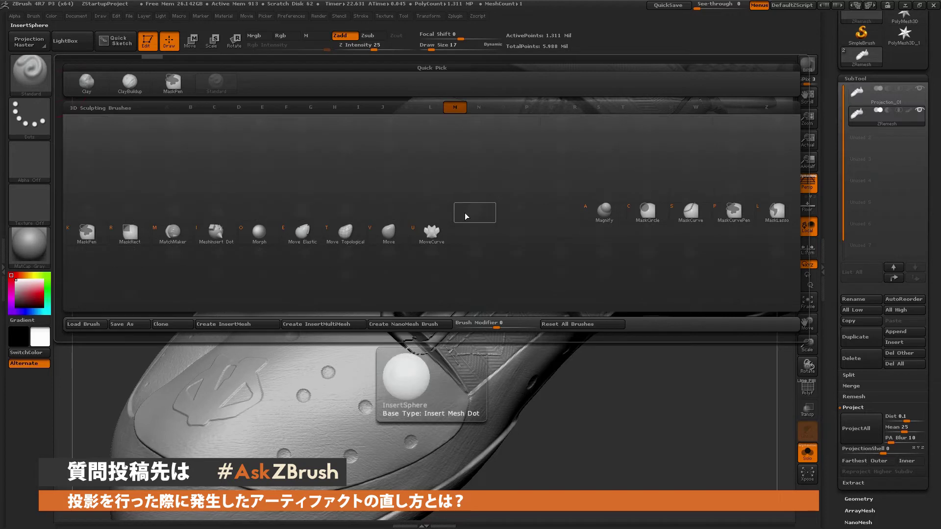
left_click(260, 232)
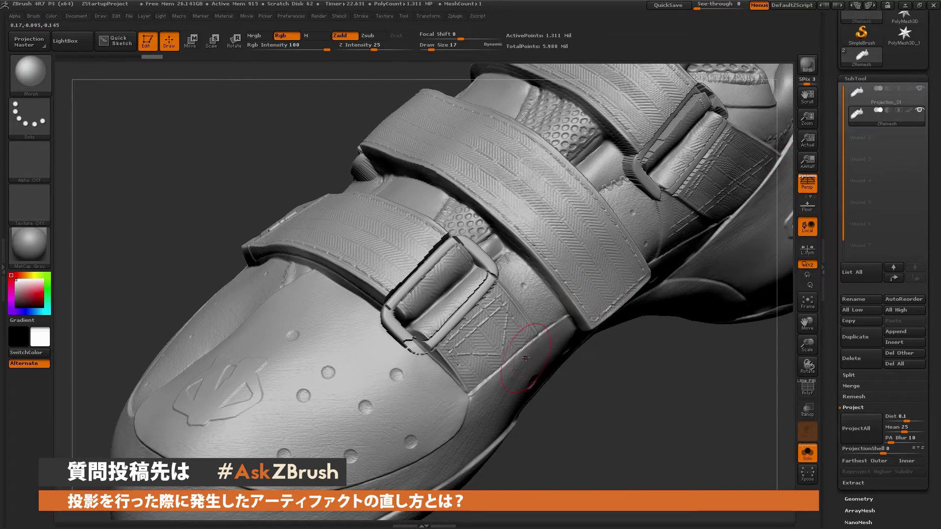
Morph-brush away the buckle-edge artifact at Draw Size 9, then zoom onto the straps with Solo off
key("bracketleft")
mouse_move(420, 262)
left_mouse_down()
mouse_move(413, 343)
mouse_move(453, 321)
mouse_move(492, 277)
mouse_move(466, 250)
mouse_move(437, 253)
mouse_move(409, 314)
mouse_move(416, 318)
mouse_move(457, 267)
mouse_move(440, 306)
mouse_move(618, 135)
mouse_move(651, 122)
mouse_move(671, 162)
mouse_move(633, 196)
mouse_move(587, 196)
mouse_move(559, 177)
mouse_move(608, 191)
mouse_move(637, 142)
mouse_move(629, 175)
left_mouse_up()
mouse_move(604, 385)
left_mouse_down()
mouse_move(649, 415)
mouse_move(615, 165)
mouse_move(622, 170)
left_mouse_up()
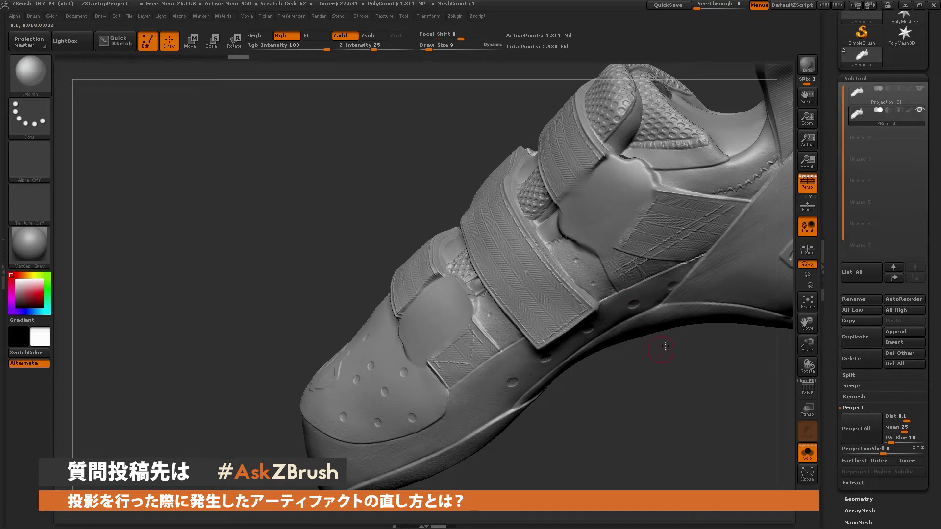
left_click_drag(585, 212, 570, 227)
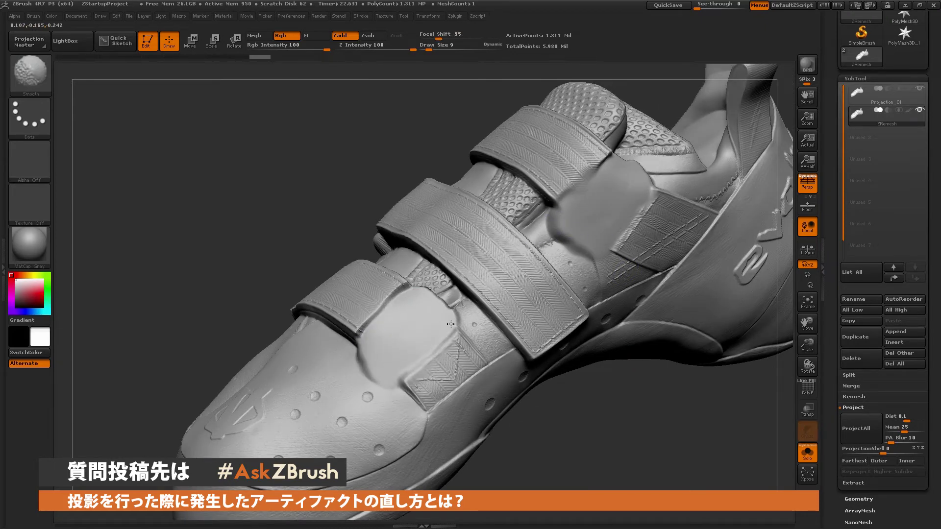
left_click_drag(613, 417, 711, 402)
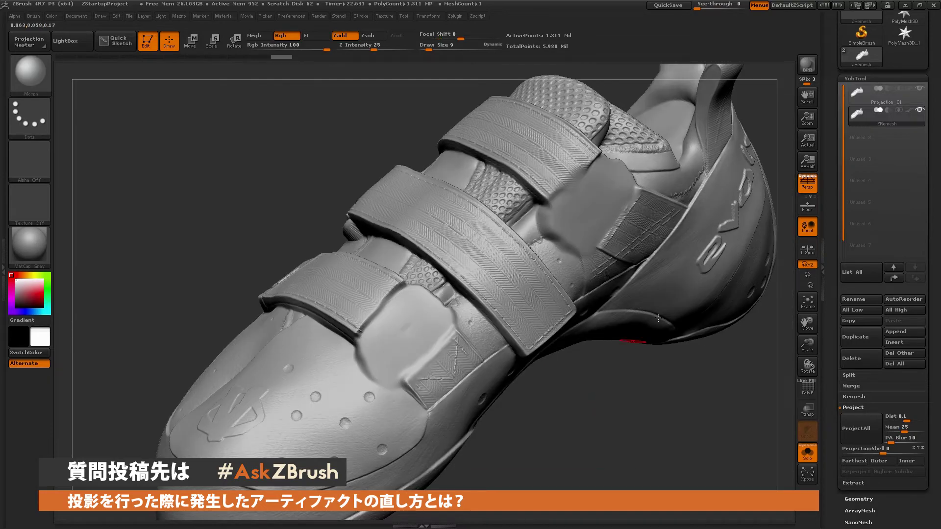
left_click(813, 458)
left_click_drag(655, 414, 645, 355)
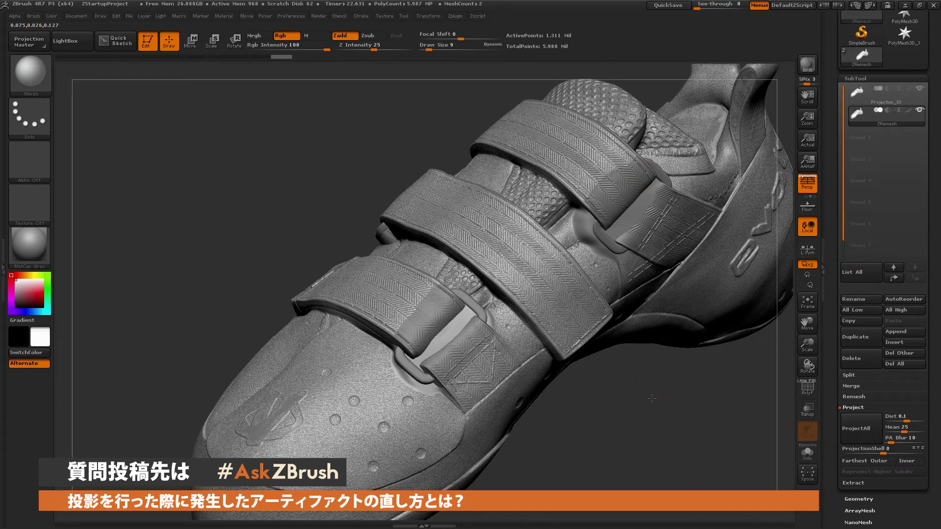
left_click_drag(652, 398, 447, 384)
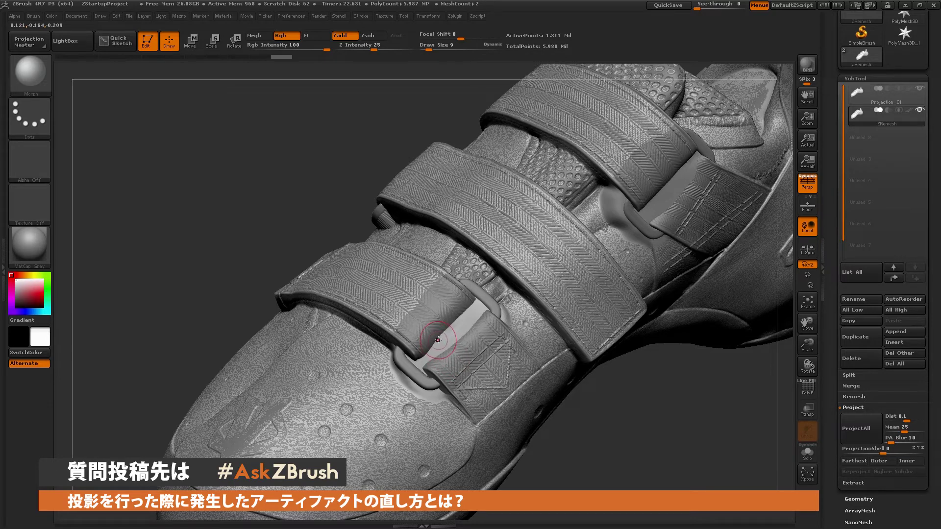
Build up clay beside the lower buckle with the ClayBuildup brush at Draw Size 10
left_click(37, 76)
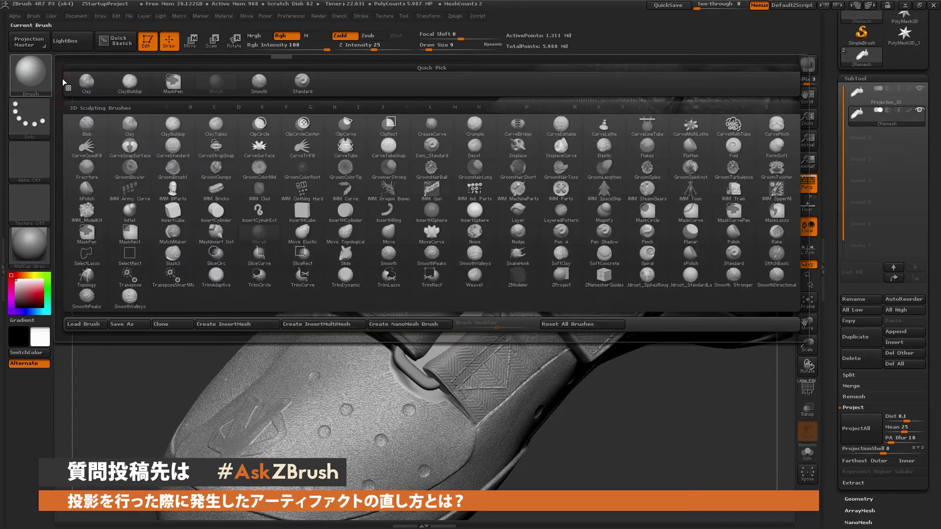
left_click(186, 125)
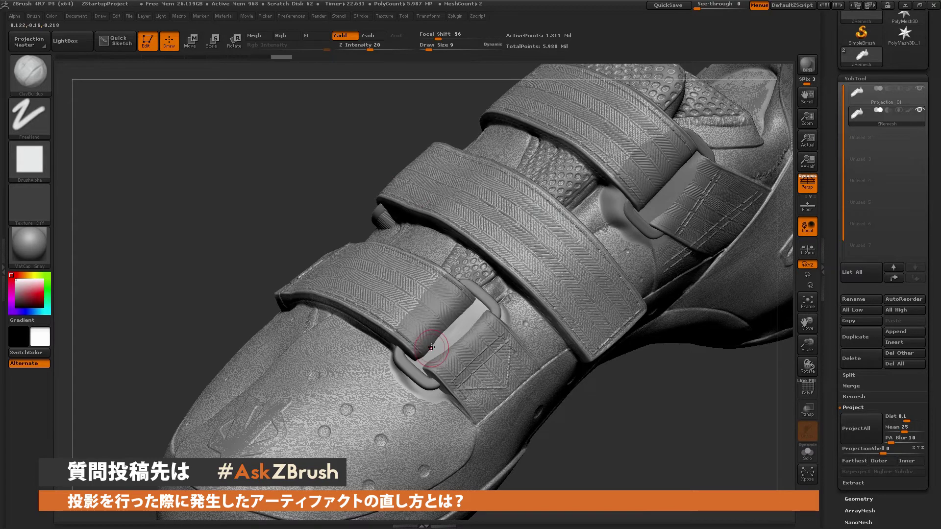
key("bracketright")
key("bracketright")
key("bracketleft")
key("bracketleft")
mouse_move(449, 330)
left_mouse_down("shift")
mouse_move(410, 346)
mouse_move(424, 314)
mouse_move(426, 324)
mouse_move(431, 274)
mouse_move(432, 294)
mouse_move(444, 286)
mouse_move(435, 277)
mouse_move(461, 286)
mouse_move(453, 280)
mouse_move(458, 290)
mouse_move(409, 371)
mouse_move(431, 388)
mouse_move(453, 378)
mouse_move(450, 362)
mouse_move(424, 367)
mouse_move(431, 326)
mouse_move(478, 356)
mouse_move(505, 316)
mouse_move(503, 326)
mouse_move(482, 285)
mouse_move(493, 296)
left_mouse_up("shift")
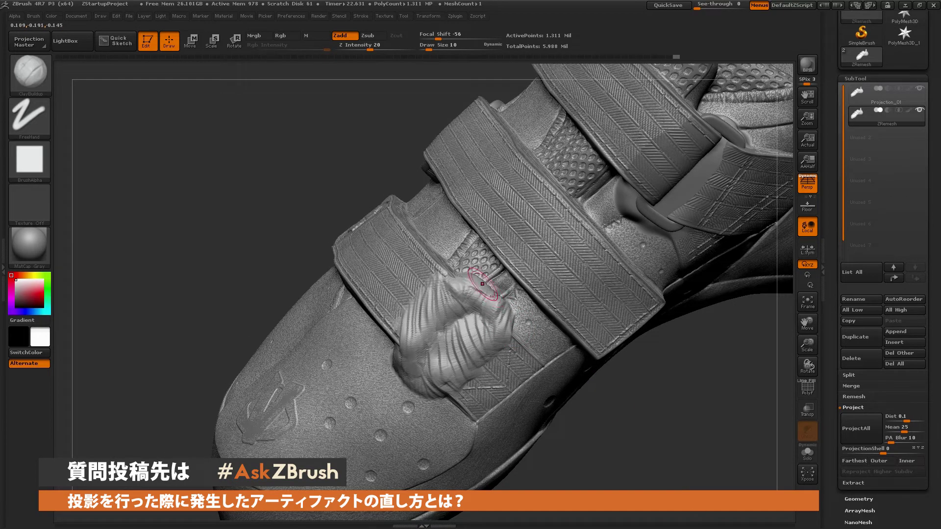
Smooth the lower side and top of the clay blob
left_click_drag(582, 430, 483, 284)
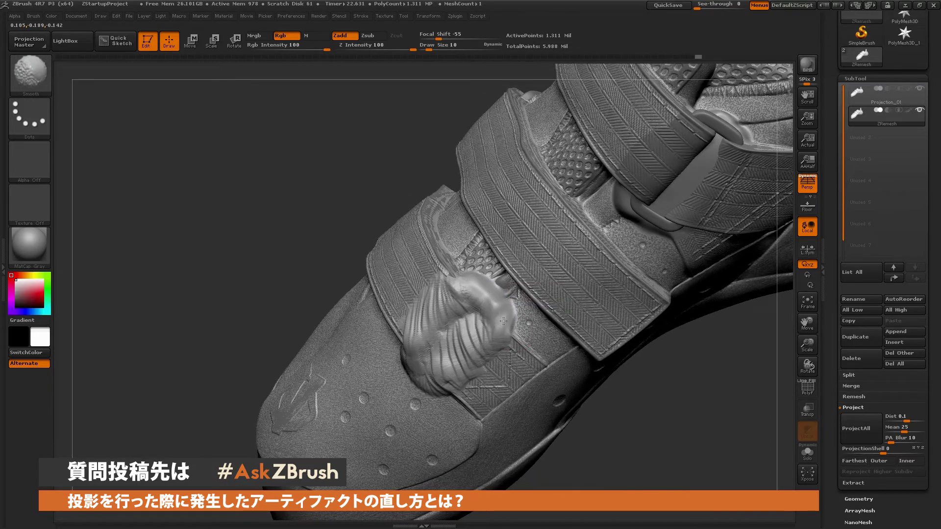
mouse_move(610, 386)
left_mouse_down()
mouse_move(618, 443)
mouse_move(400, 326)
left_mouse_up()
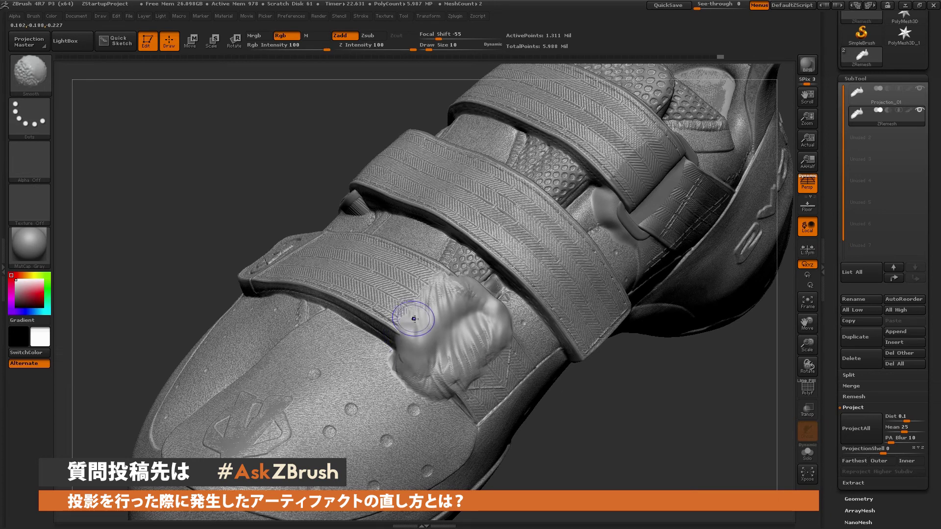
left_click_drag(414, 318, 448, 379, "shift")
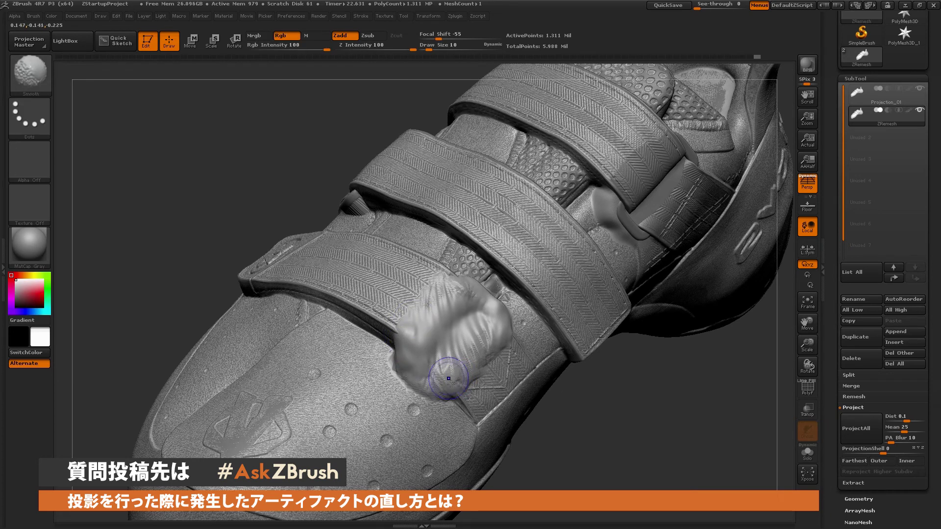
left_click_drag(427, 306, 434, 296, "shift")
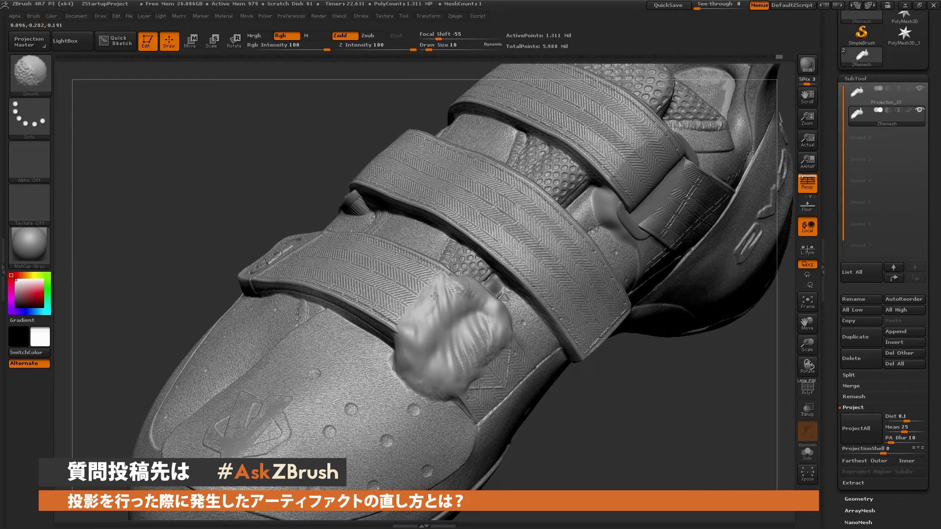
mouse_move(634, 432)
left_mouse_down()
mouse_move(557, 262)
mouse_move(577, 277)
mouse_move(631, 223)
left_mouse_up()
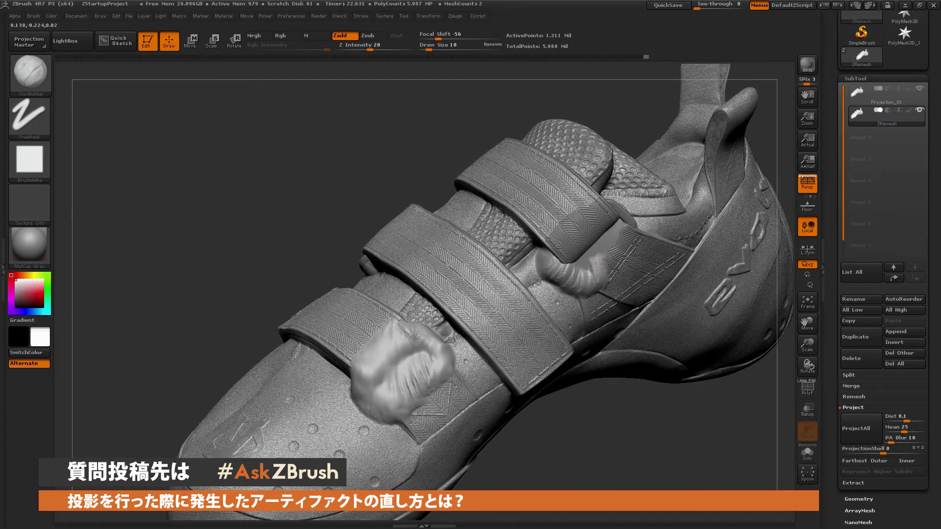
Add clay over the lower strap artifact and the upper lump
mouse_move(567, 233)
left_mouse_down()
mouse_move(579, 265)
mouse_move(598, 201)
left_mouse_up()
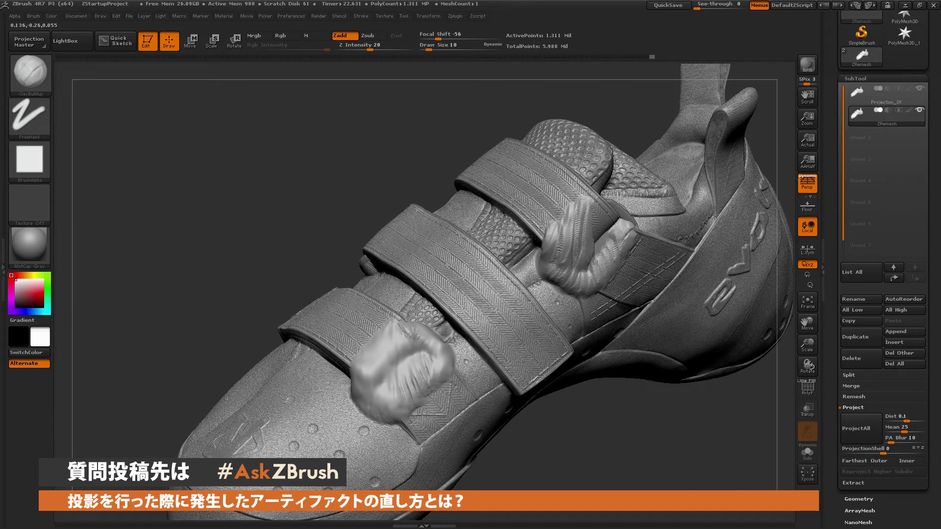
left_click_drag(457, 395, 599, 212)
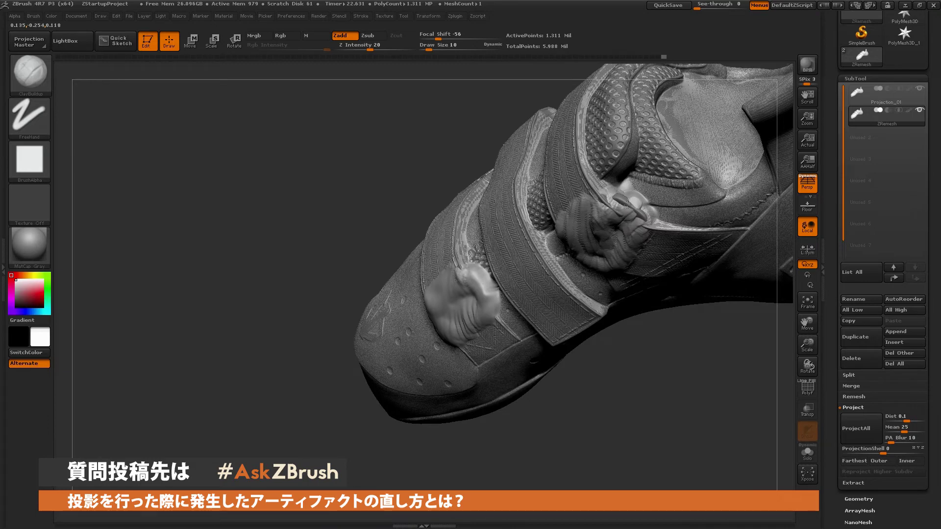
left_click_drag(643, 253, 627, 211)
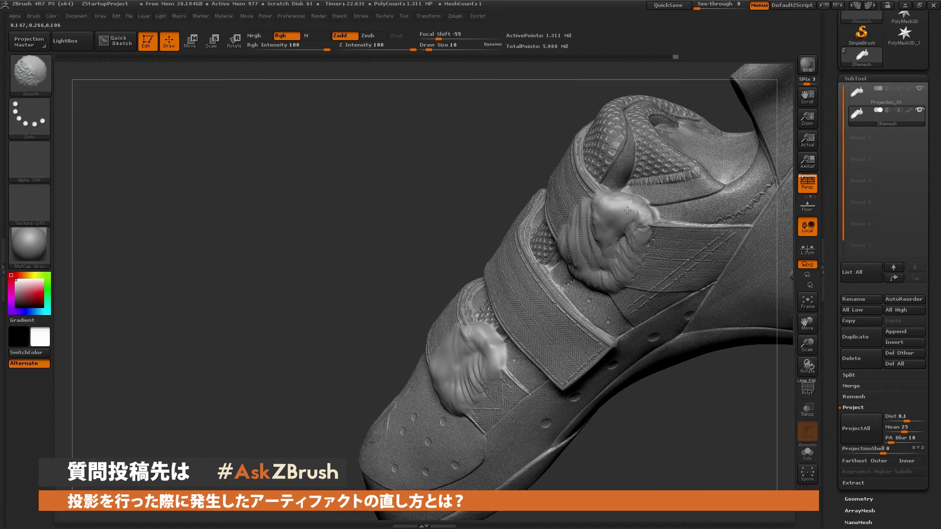
left_click_drag(629, 259, 652, 227)
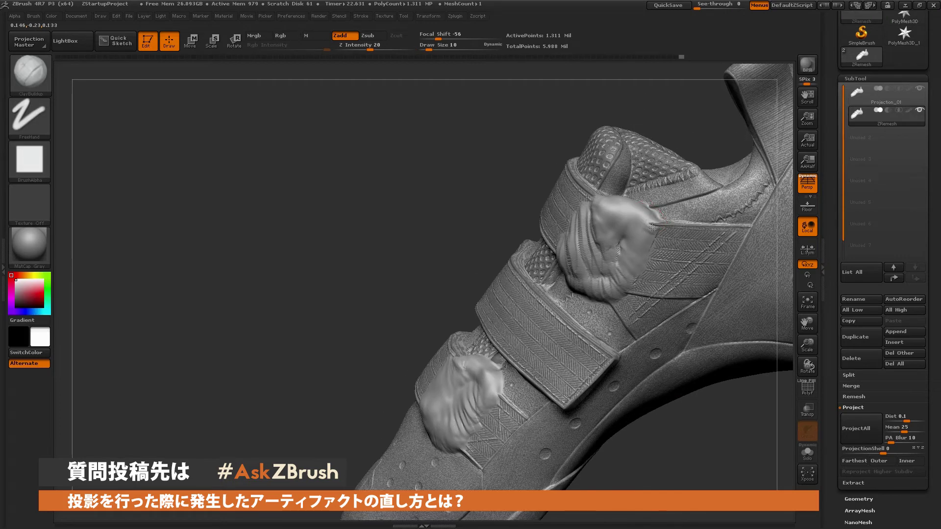
left_click_drag(644, 361, 628, 252)
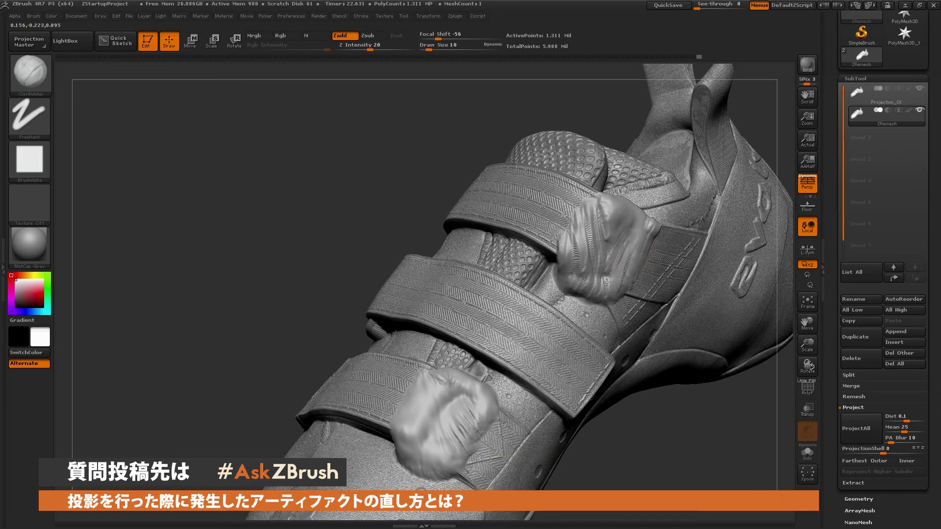
Shift-smooth the clay blob on the upper strap
key("shift")
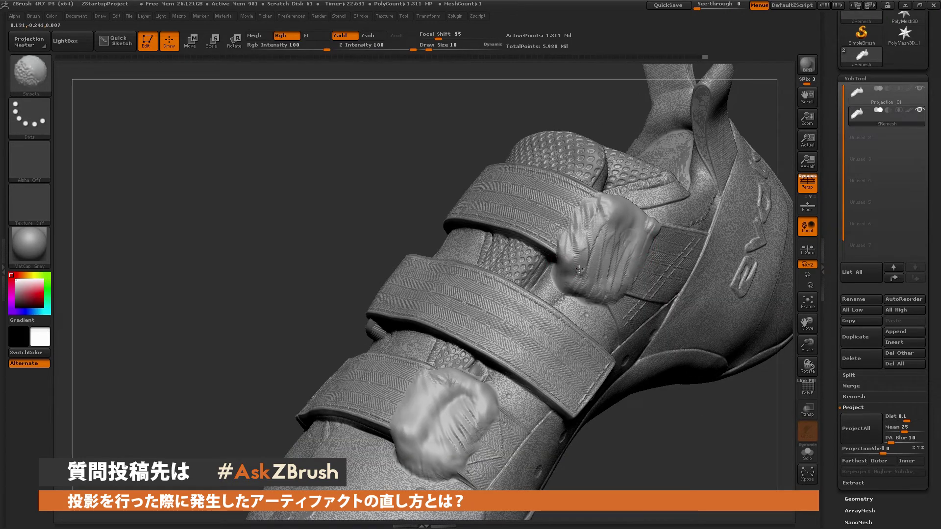
left_click_drag(579, 269, 598, 211, "shift")
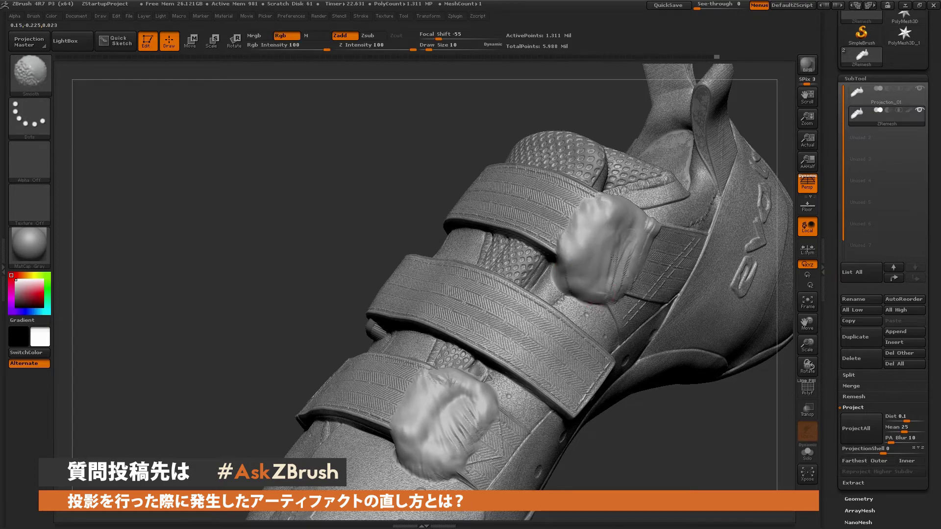
mouse_move(677, 413)
left_mouse_down()
mouse_move(661, 444)
mouse_move(774, 323)
left_mouse_up()
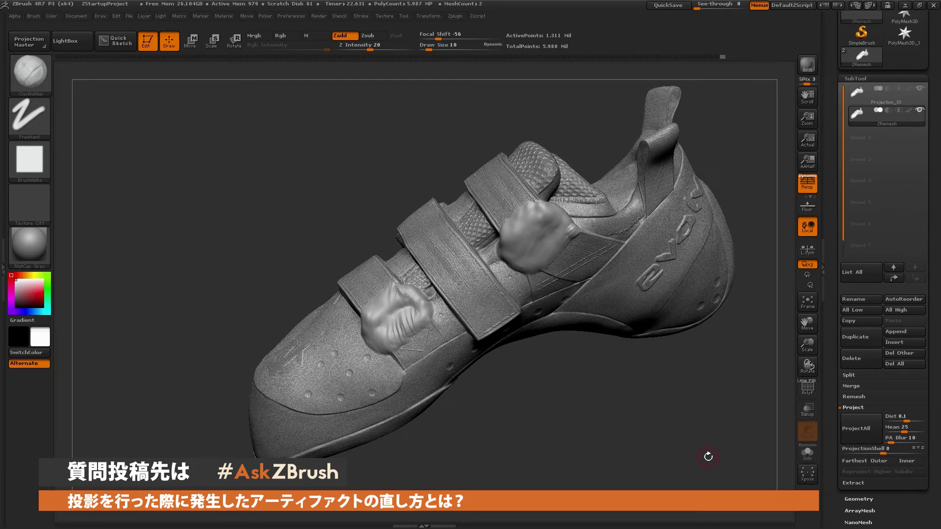
Turn Solo on, run ProjectAll onto the low-poly shoe, and inspect the cleaned straps
left_click(807, 452)
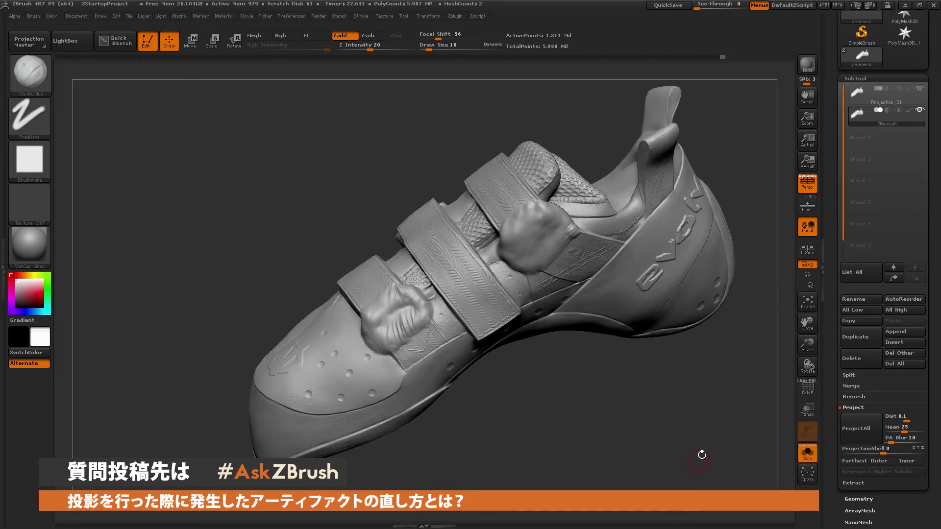
left_click_drag(706, 319, 828, 344)
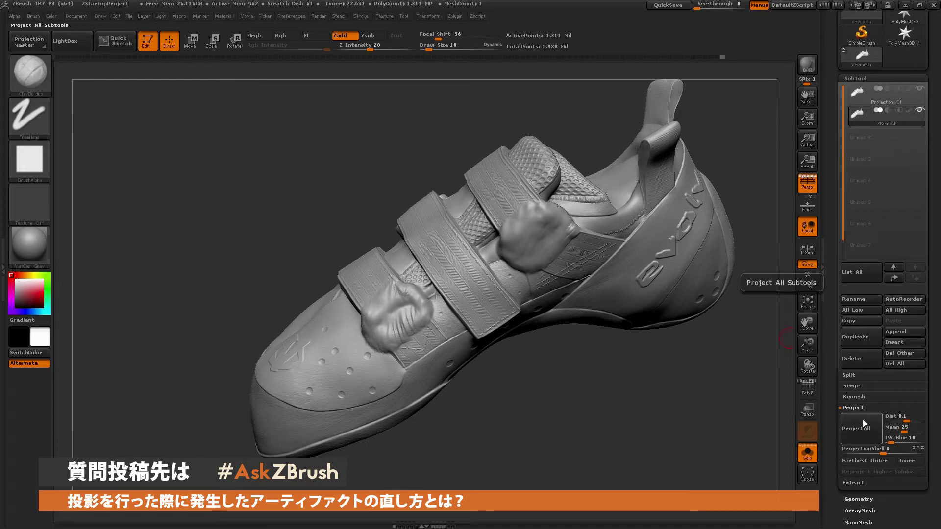
left_click(863, 419)
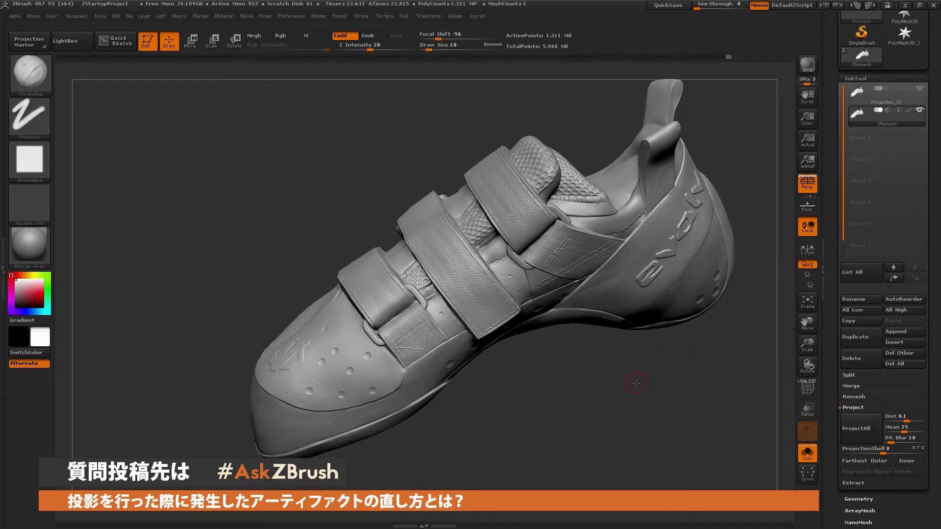
mouse_move(635, 366)
left_mouse_down()
mouse_move(713, 380)
mouse_move(701, 393)
mouse_move(609, 409)
left_mouse_up()
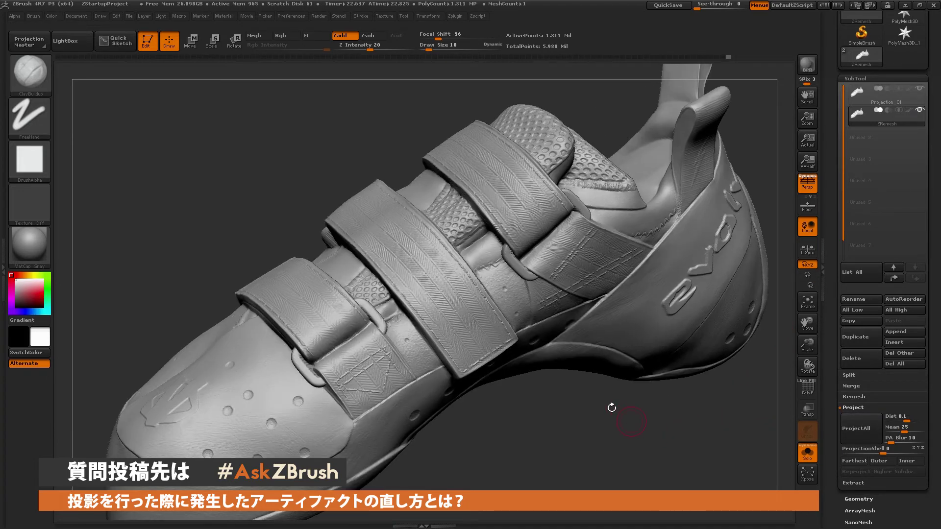
mouse_move(558, 436)
left_mouse_down()
mouse_move(548, 399)
mouse_move(554, 456)
mouse_move(607, 360)
left_mouse_up()
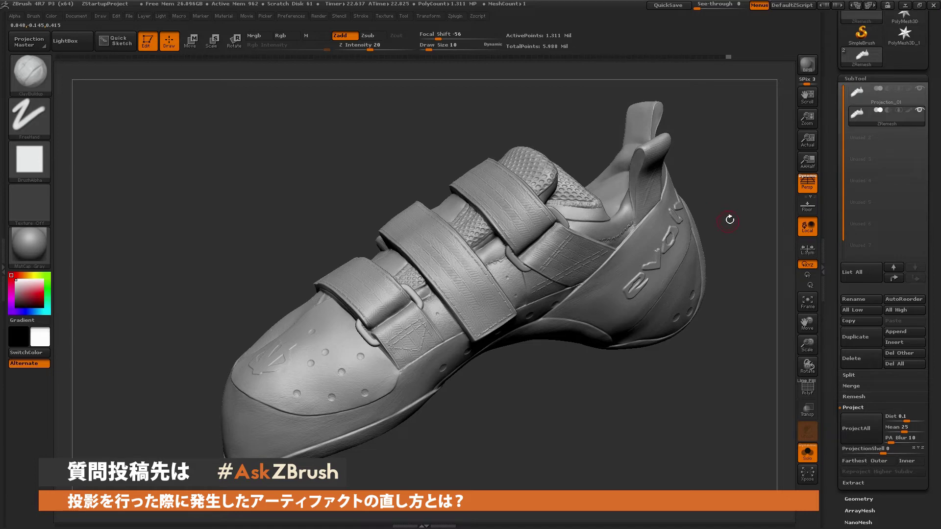
left_click_drag(733, 223, 699, 312)
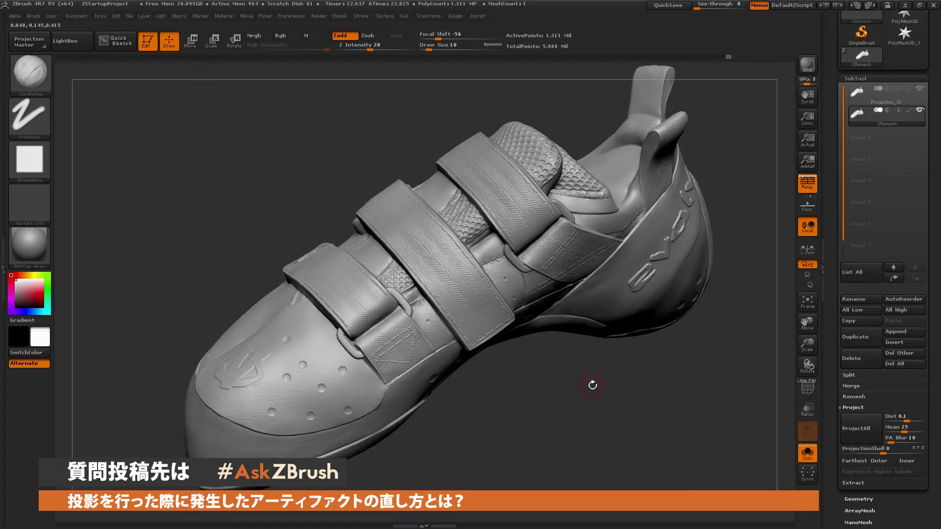
mouse_move(613, 402)
left_mouse_down()
mouse_move(550, 388)
mouse_move(584, 389)
left_mouse_up()
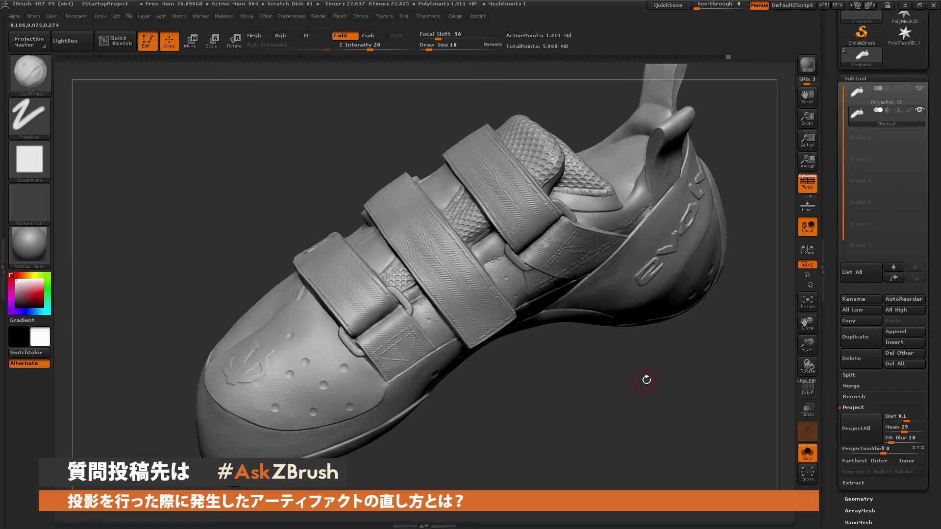
mouse_move(693, 362)
left_mouse_down()
mouse_move(694, 349)
mouse_move(632, 338)
left_mouse_up()
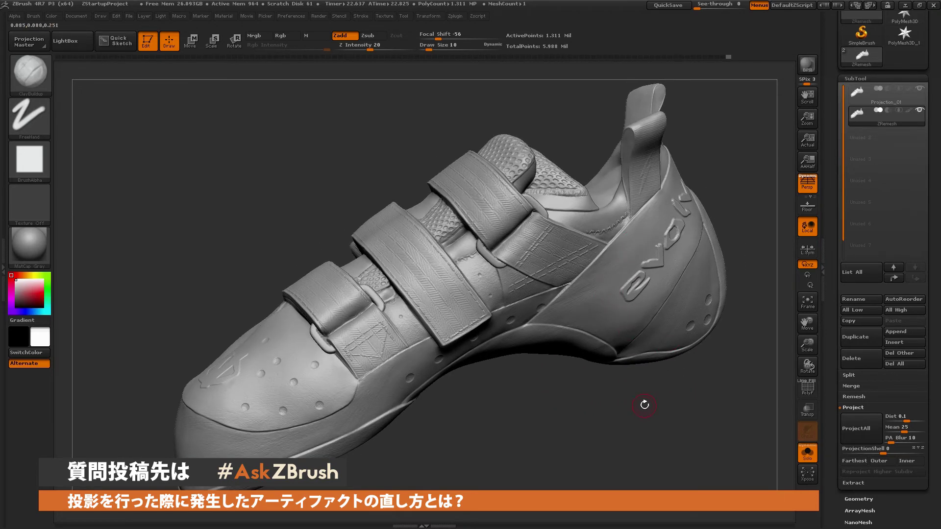
left_click_drag(647, 410, 646, 318)
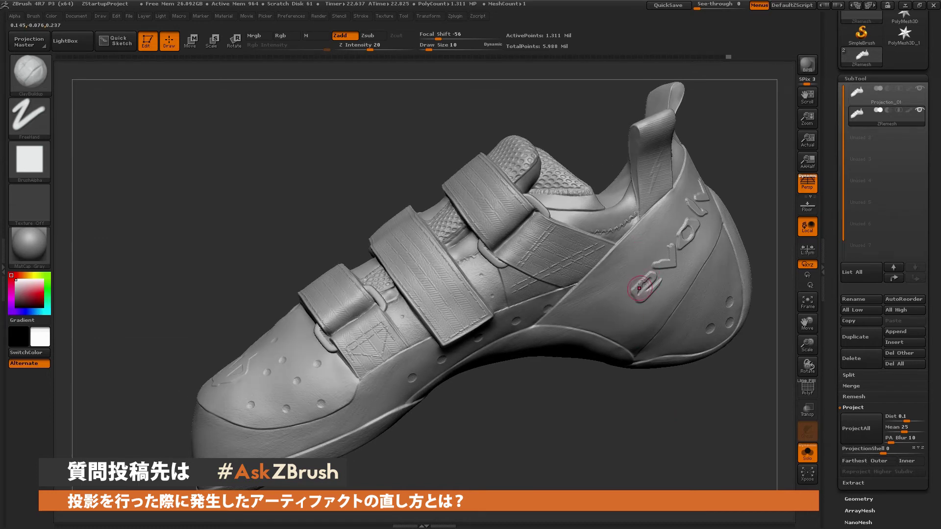
Smooth the distorted heel logo and mask part of its lettering
key("shift")
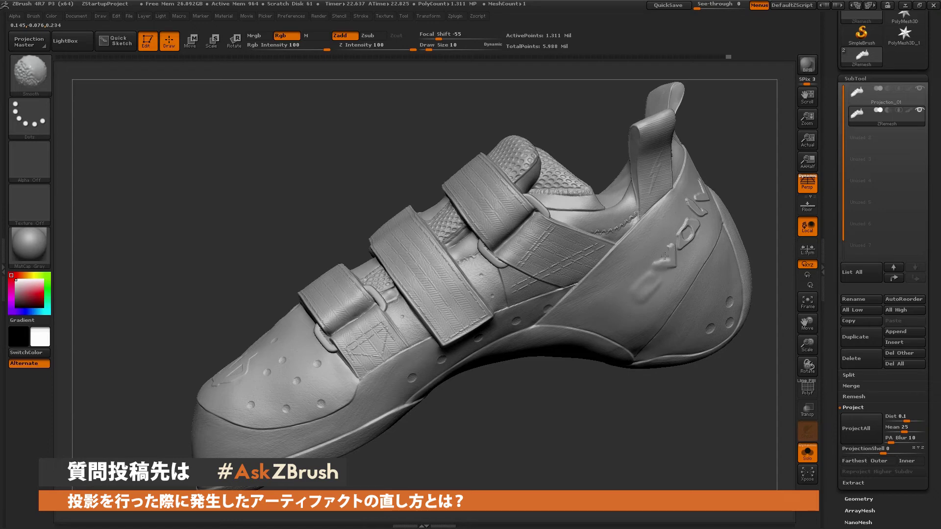
left_click_drag(631, 298, 662, 255)
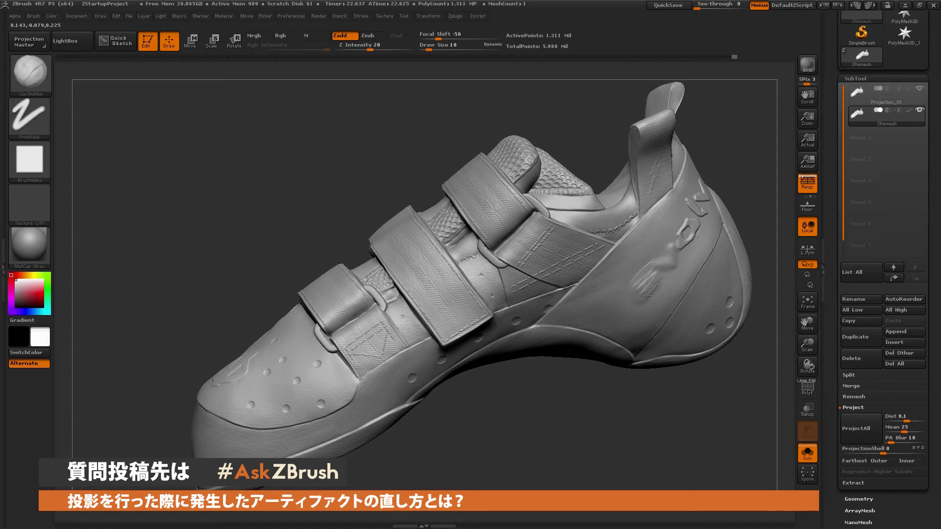
mouse_move(633, 294)
left_mouse_down("ctrl")
mouse_move(665, 256)
mouse_move(674, 260)
left_mouse_up("ctrl")
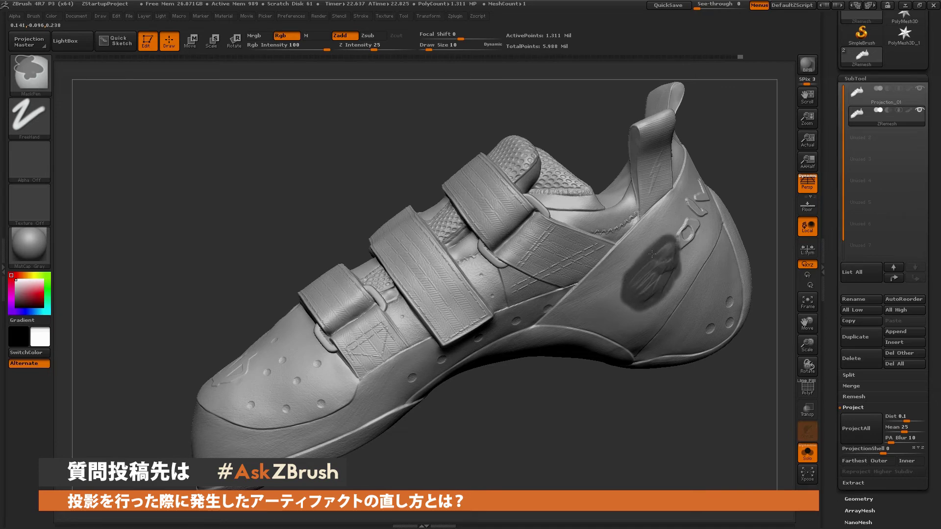
Mask the heel logo and invert the mask so only the evolv lettering stays editable
key("ctrl")
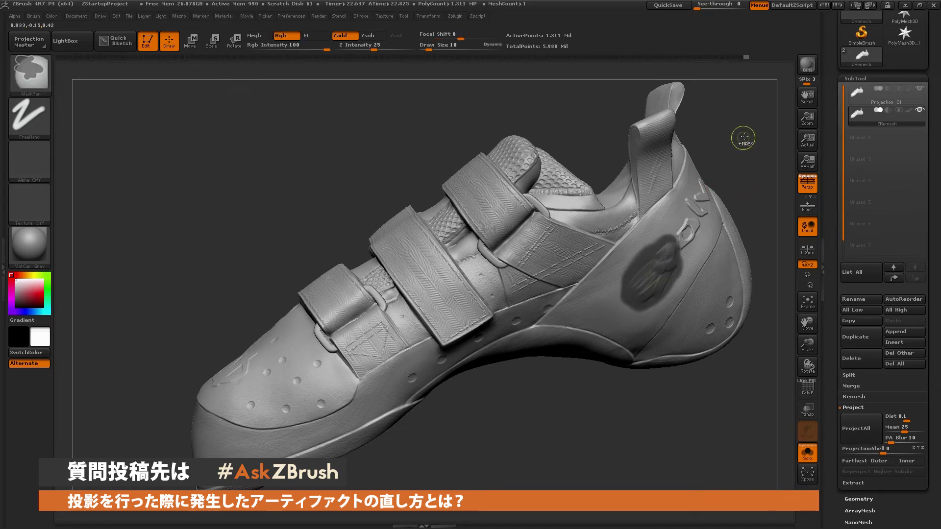
left_click(745, 141, "ctrl")
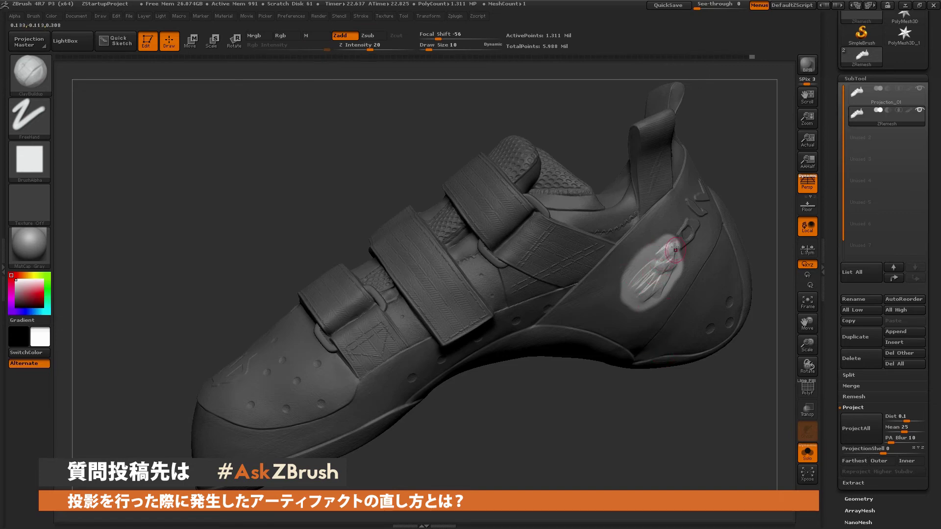
left_click_drag(661, 421, 653, 385)
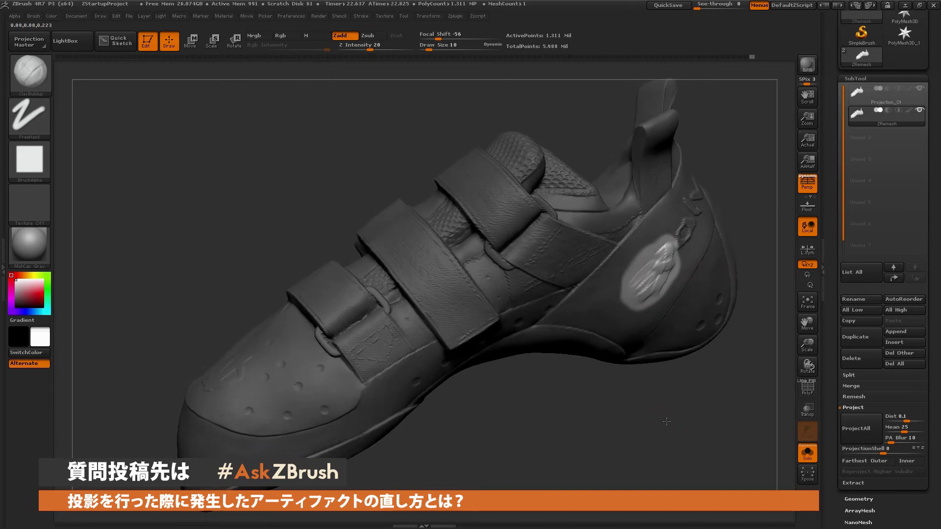
ProjectAll the high-res detail onto the logo, undo the artifacts, and clear the mask
left_click(851, 420)
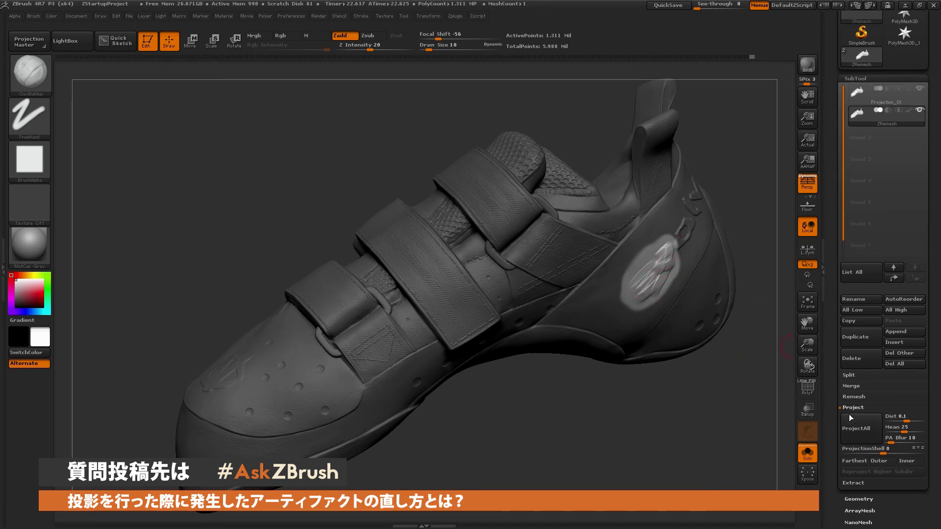
key("ctrl+z")
mouse_move(750, 361)
left_mouse_down()
mouse_move(740, 410)
mouse_move(668, 420)
mouse_move(697, 438)
left_mouse_up()
key("ctrl")
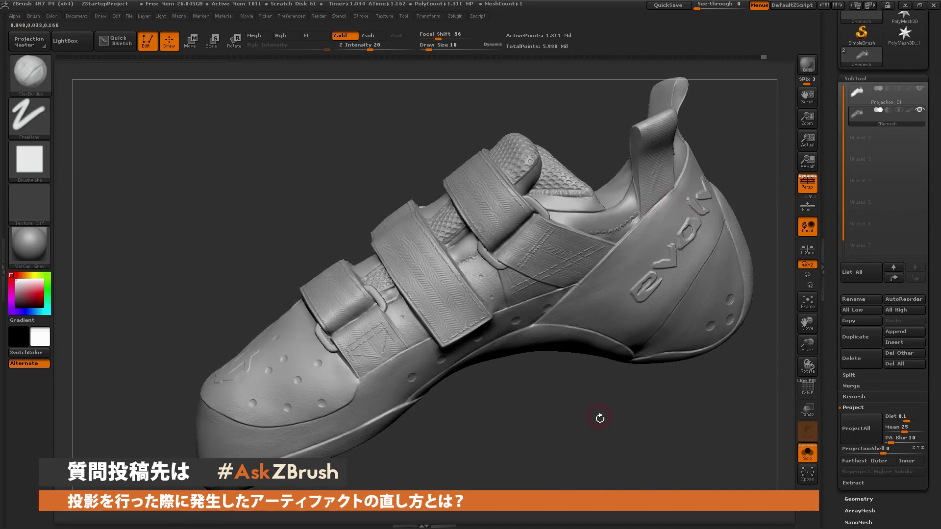
left_click_drag(610, 432, 630, 283)
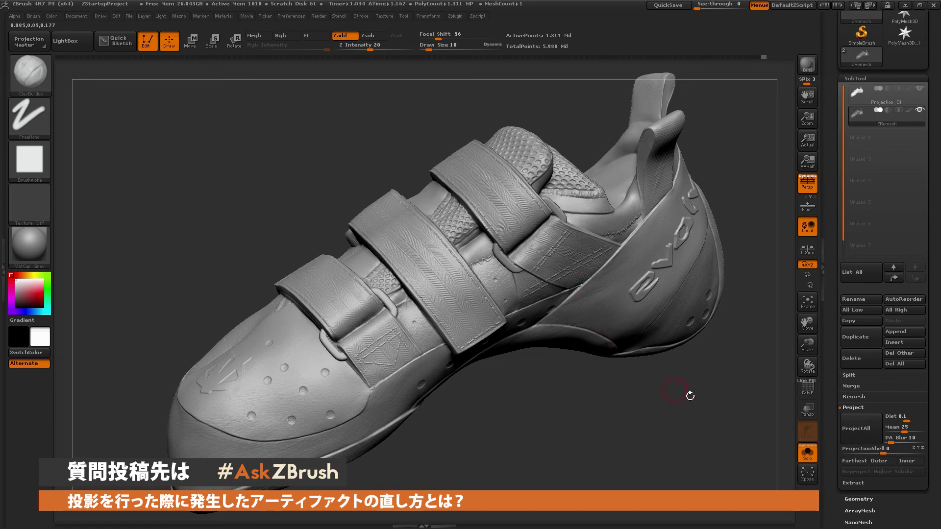
mouse_move(692, 397)
left_mouse_down()
mouse_move(580, 424)
mouse_move(727, 353)
left_mouse_up()
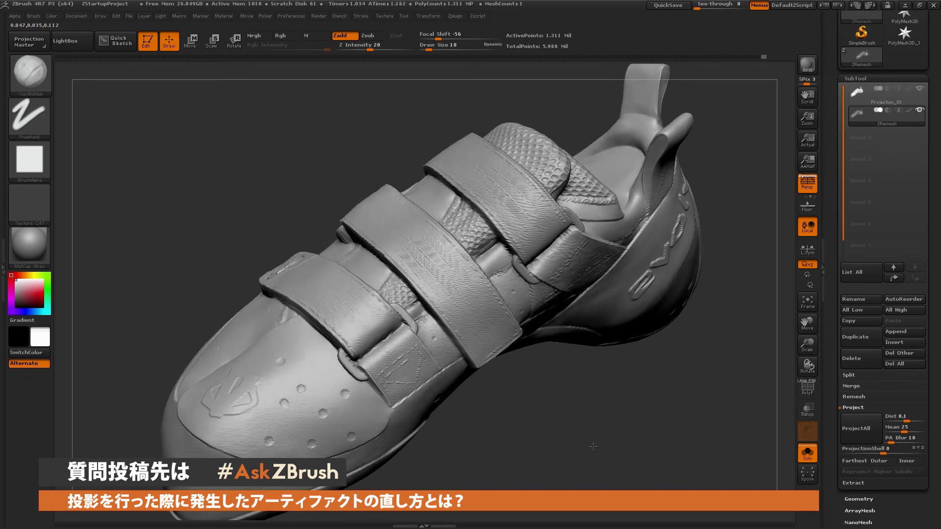